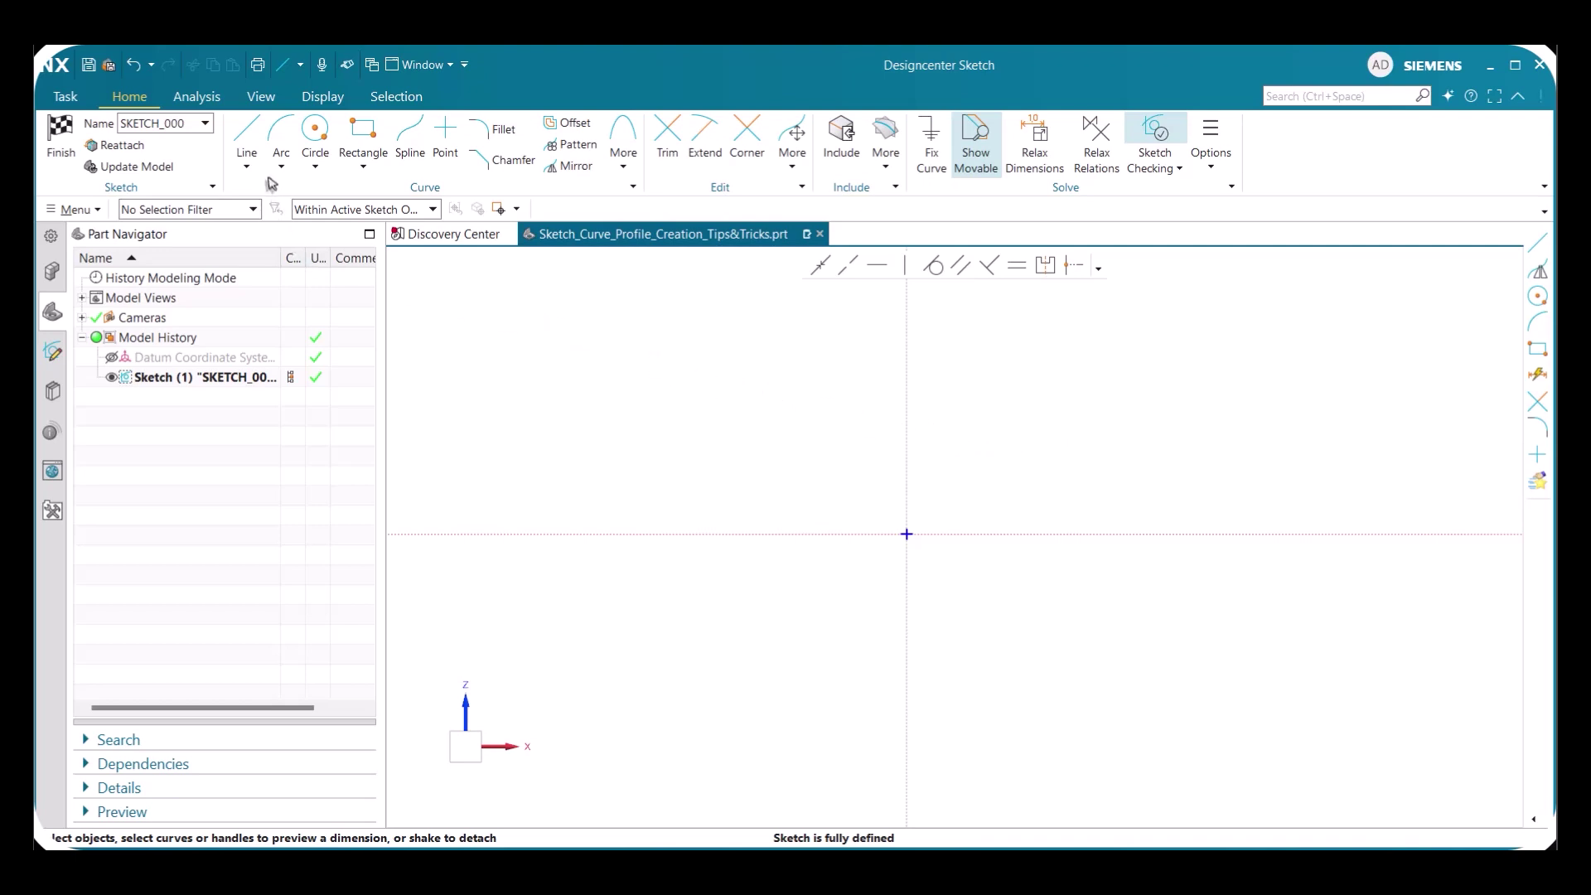
# - Draw a single 200 mm vertical line rising from the sketch origin
pyautogui.click(248, 142)
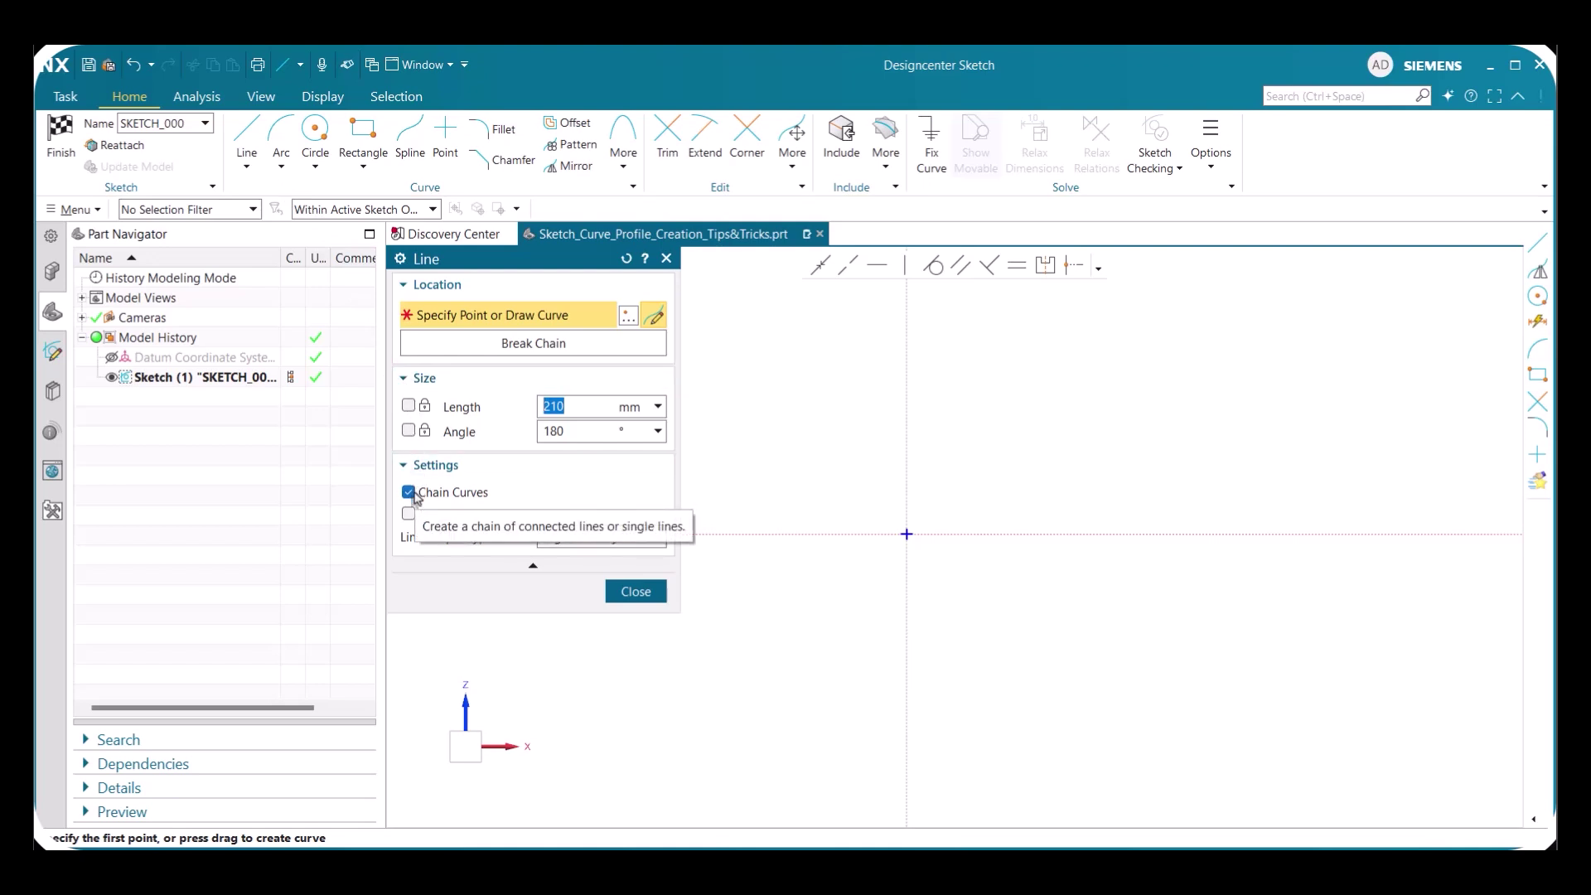
pyautogui.rightClick(780, 476)
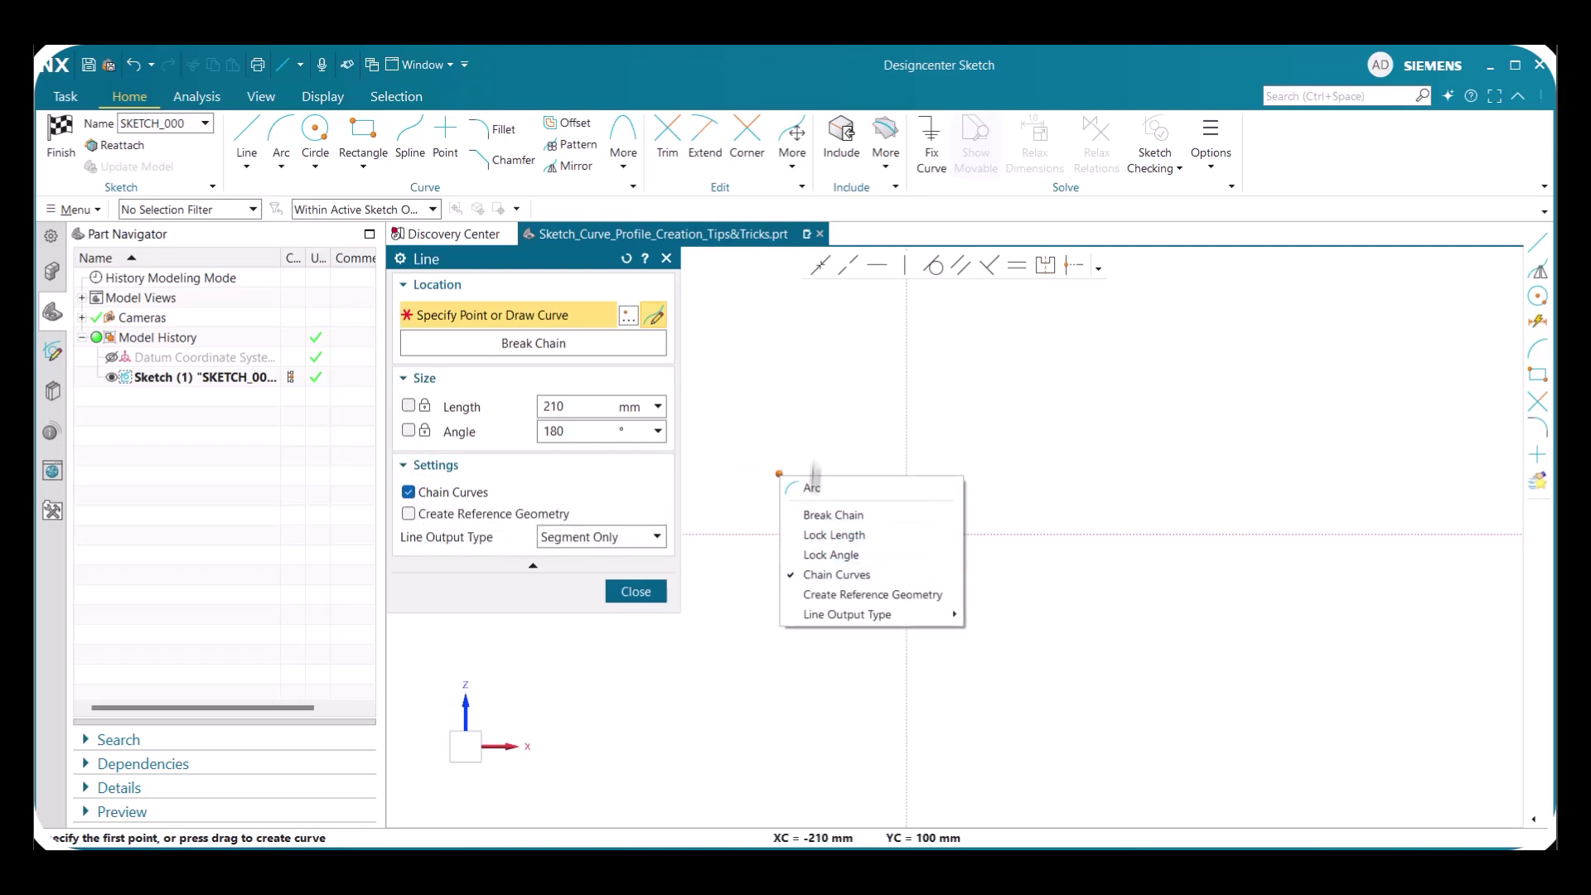
pyautogui.click(820, 449)
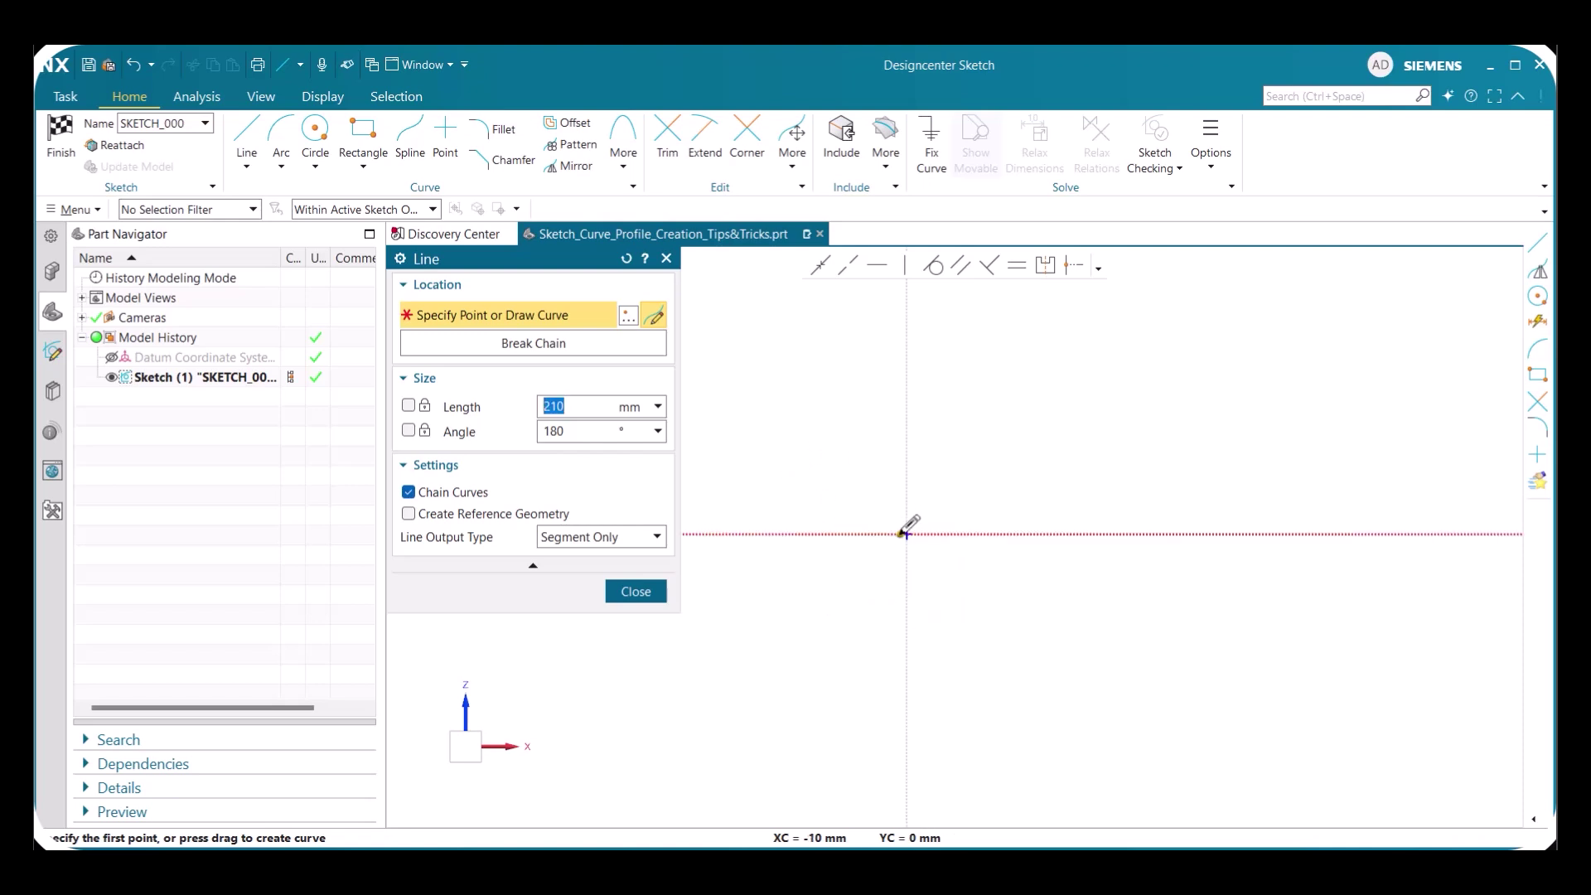
pyautogui.click(907, 532)
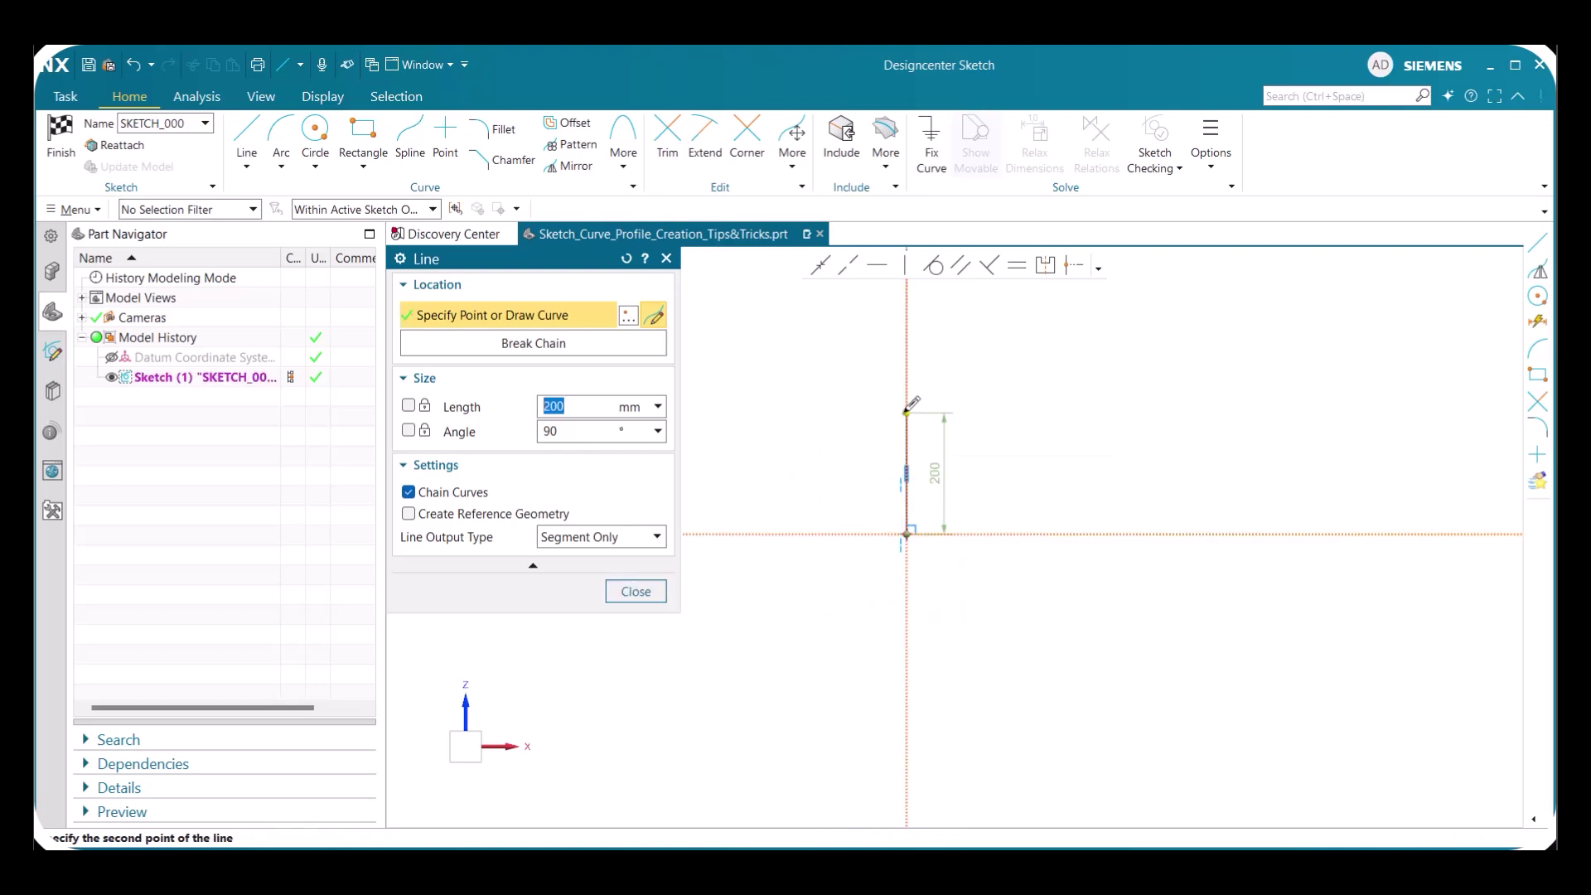
pyautogui.click(906, 411)
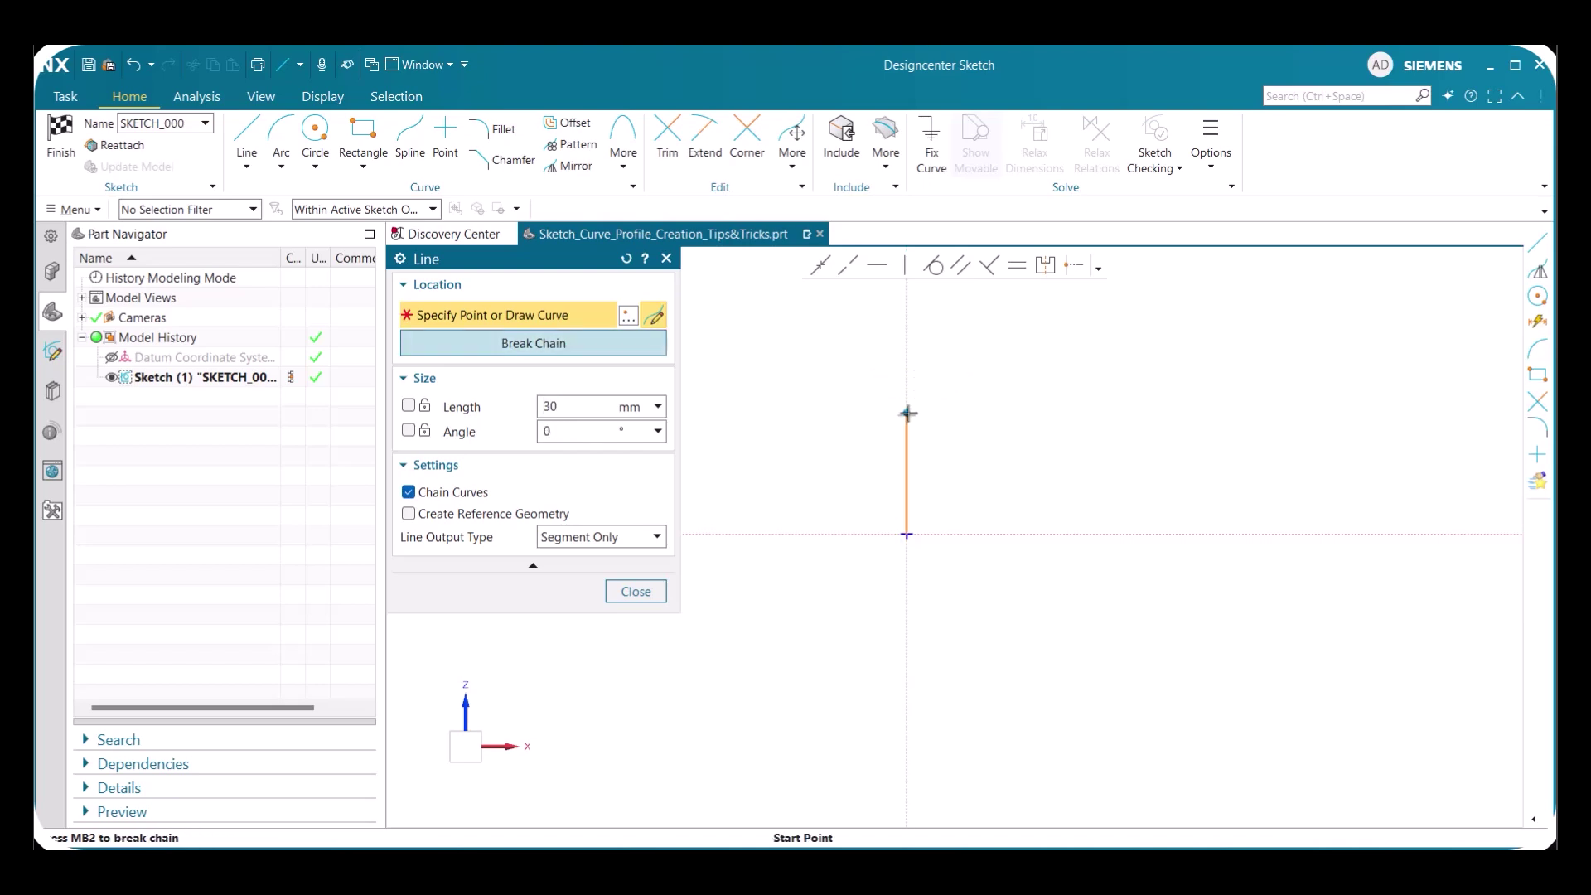
pyautogui.click(905, 532)
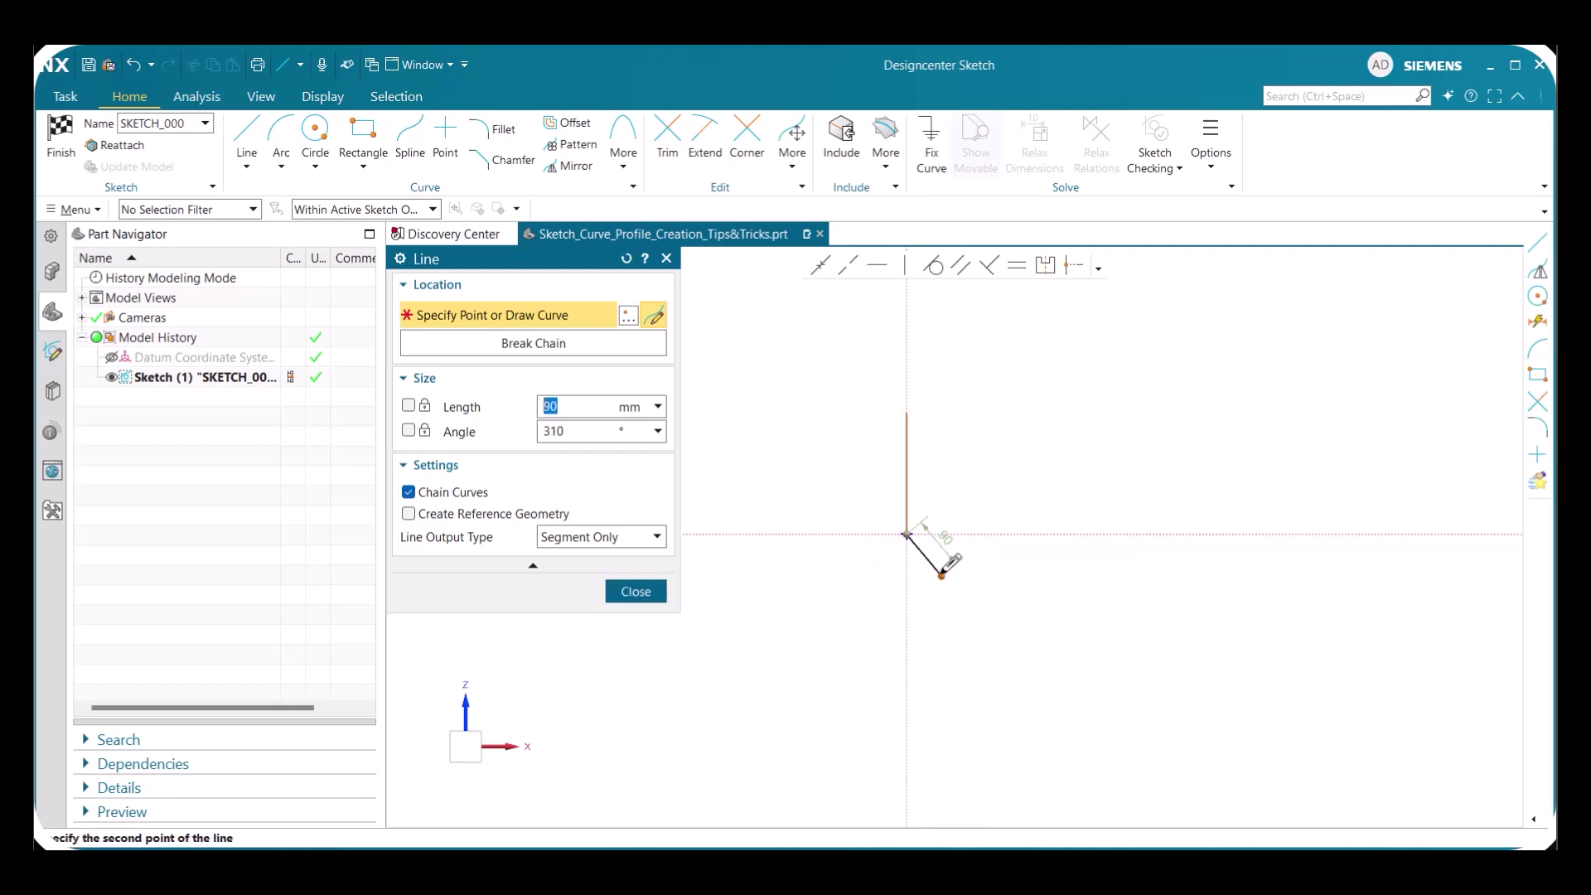
pyautogui.press('Escape')
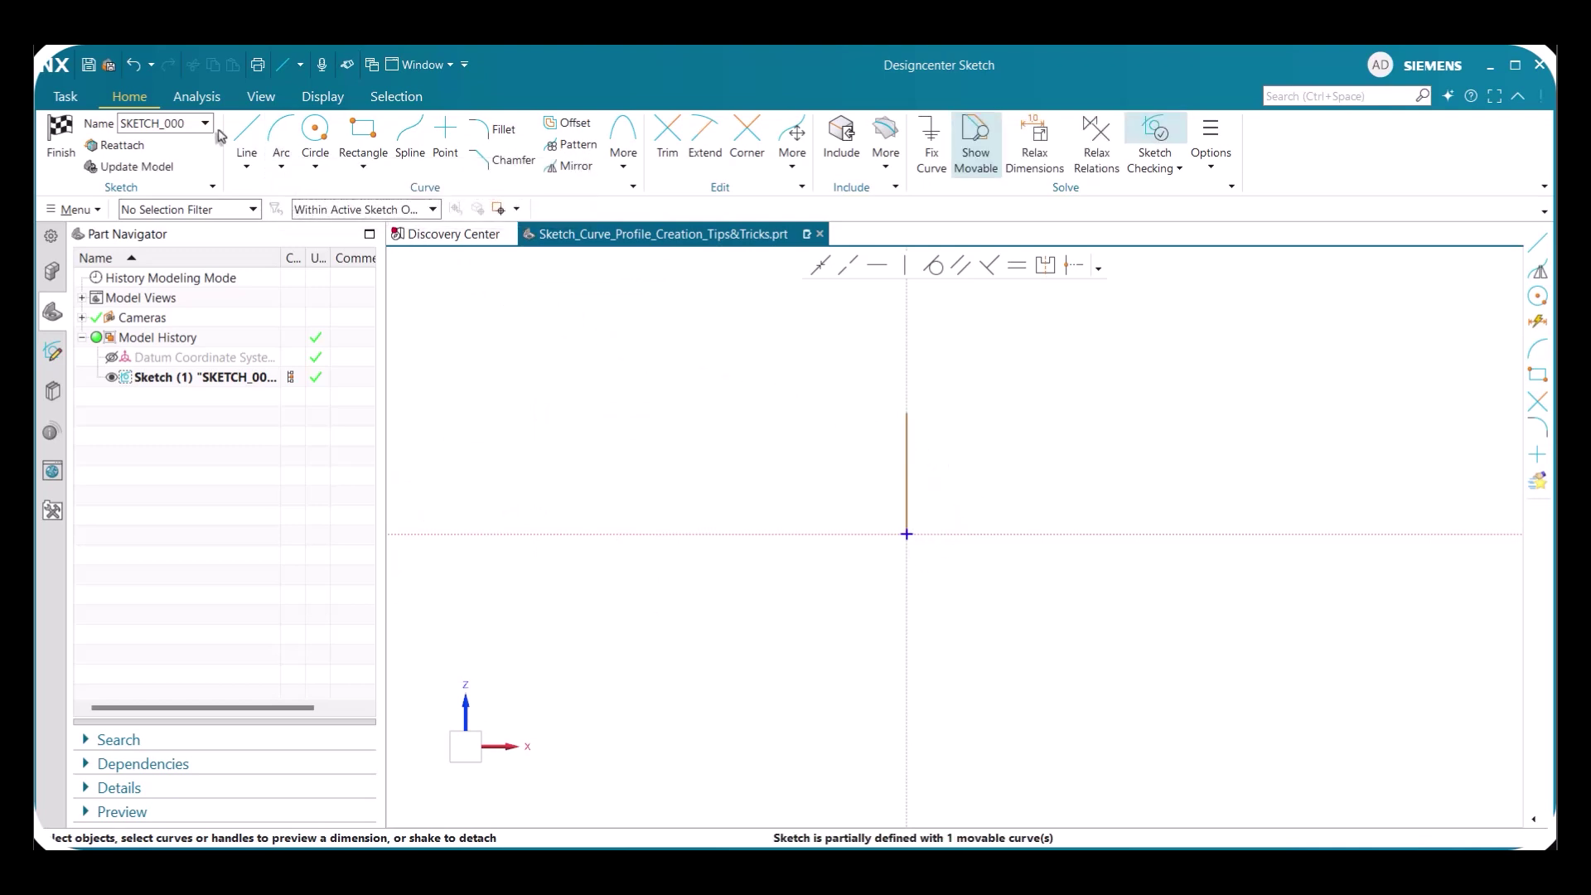
# - Chain a tangent arc curving left from the top end of the vertical line
pyautogui.click(244, 132)
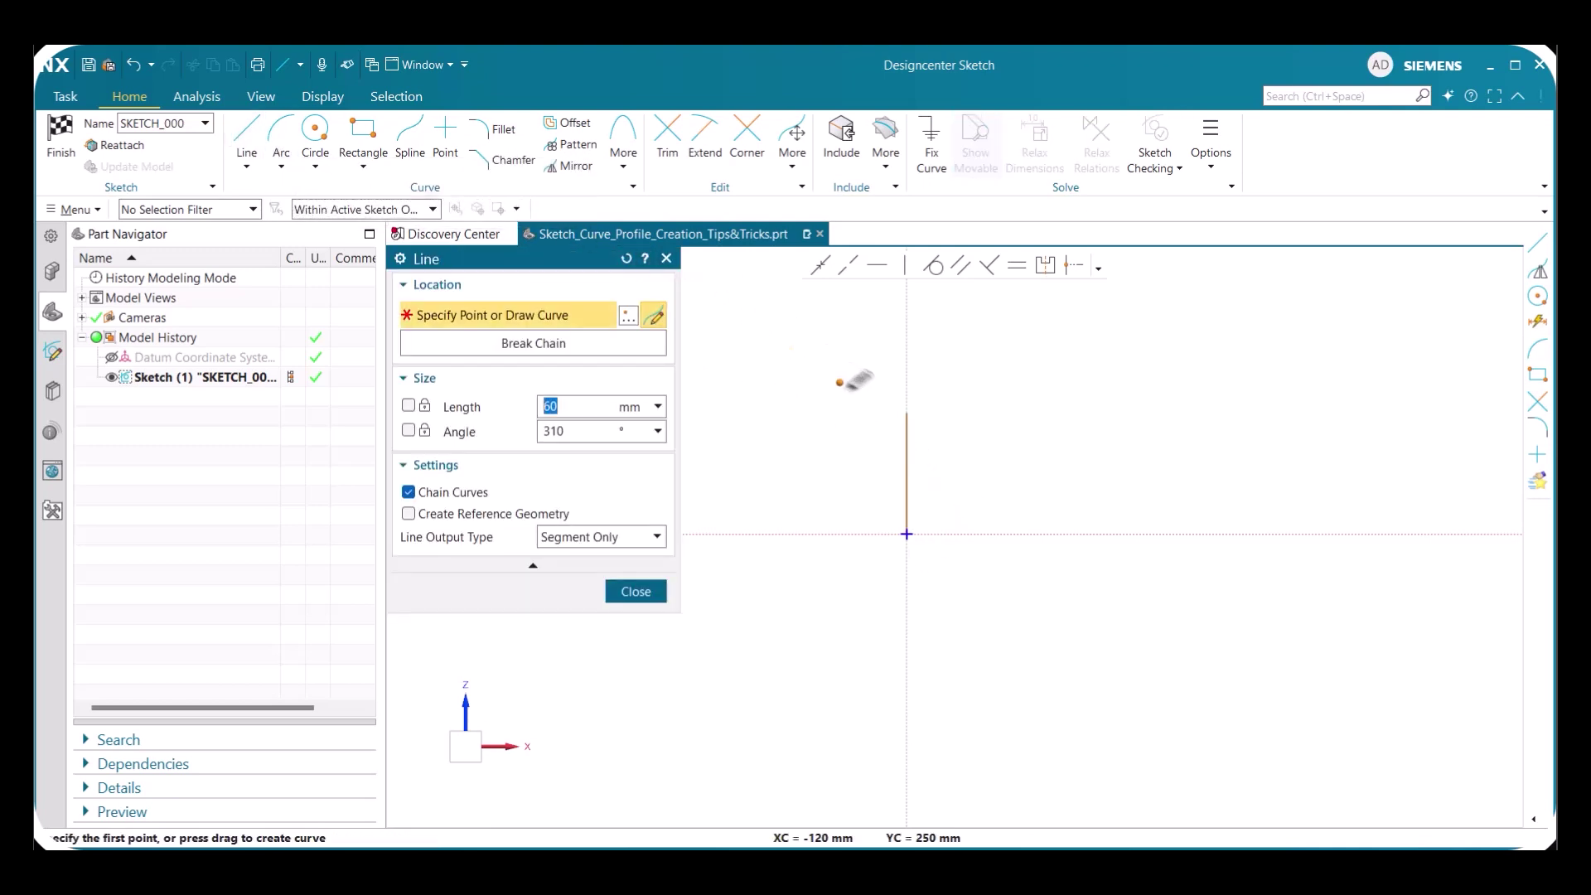
pyautogui.click(906, 412)
pyautogui.rightClick(875, 366)
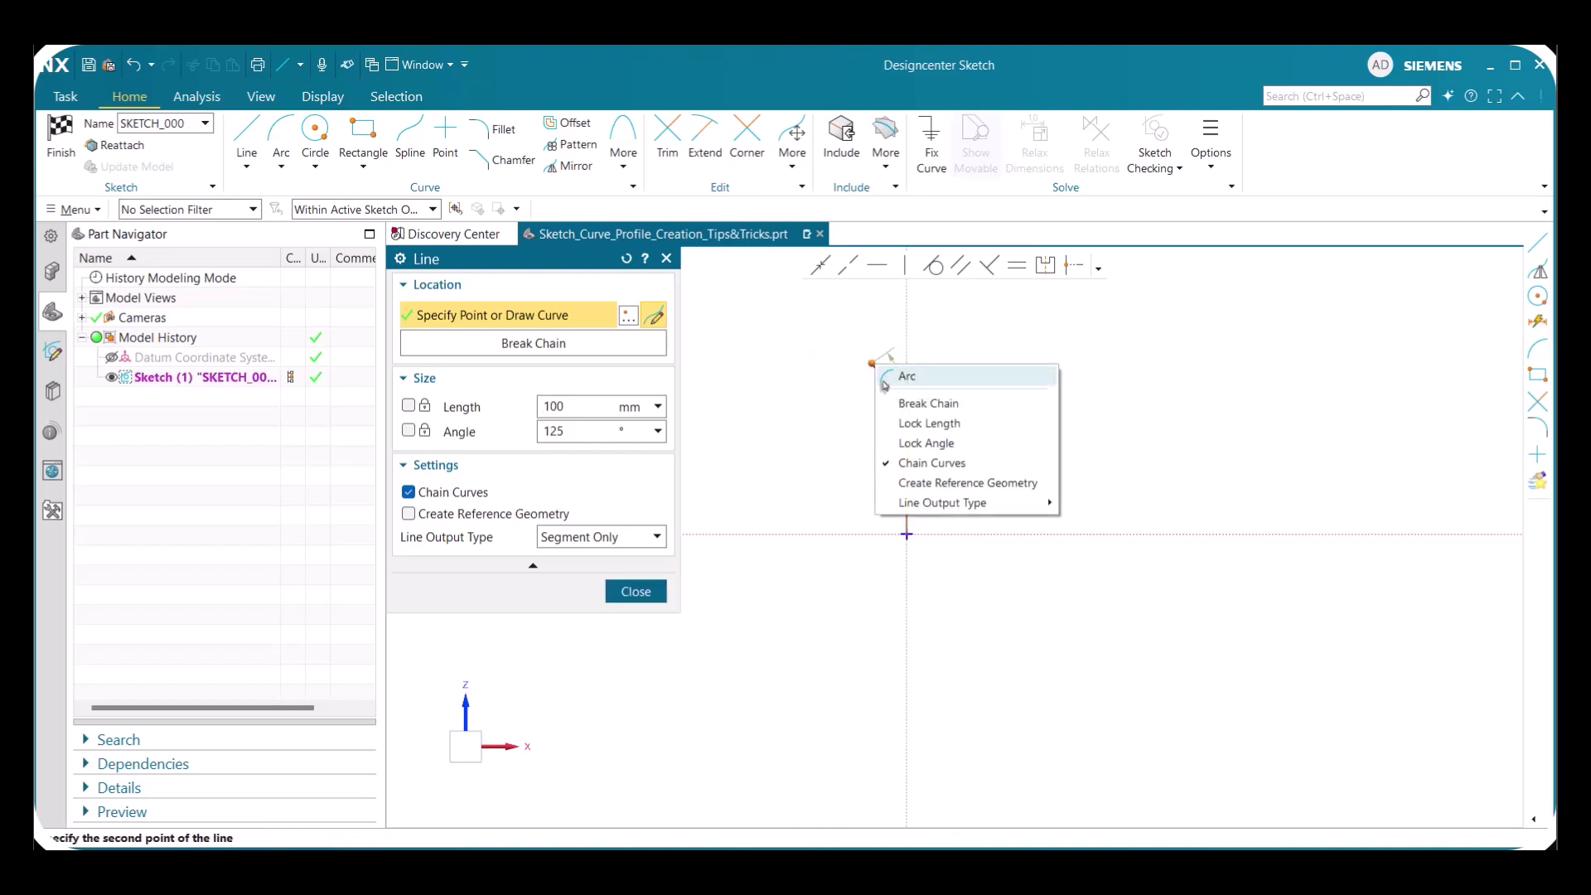
pyautogui.click(884, 380)
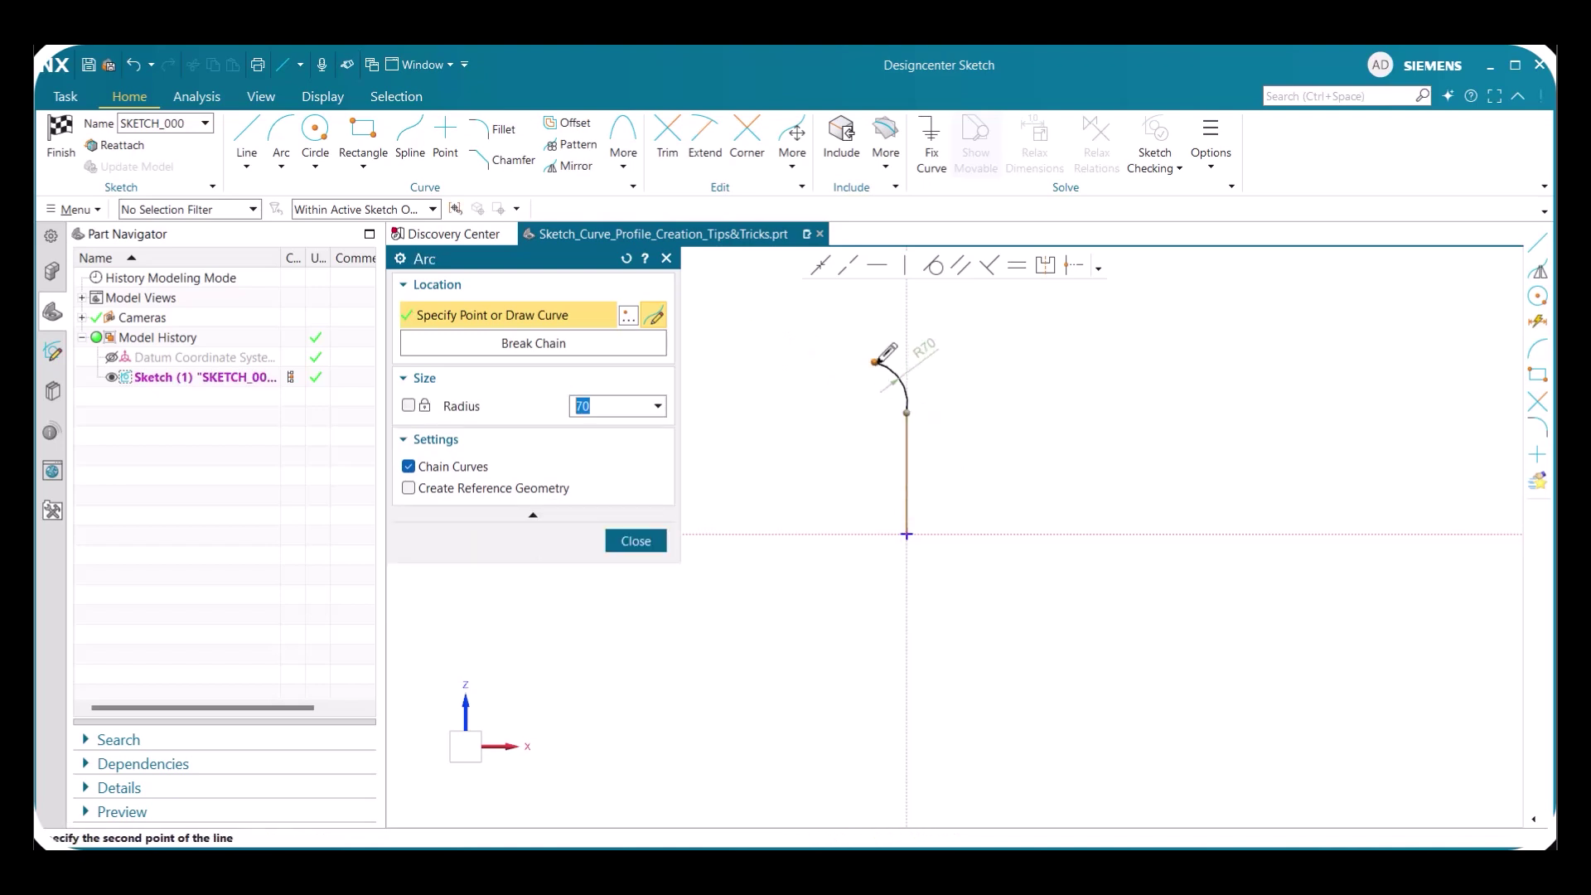
pyautogui.click(817, 347)
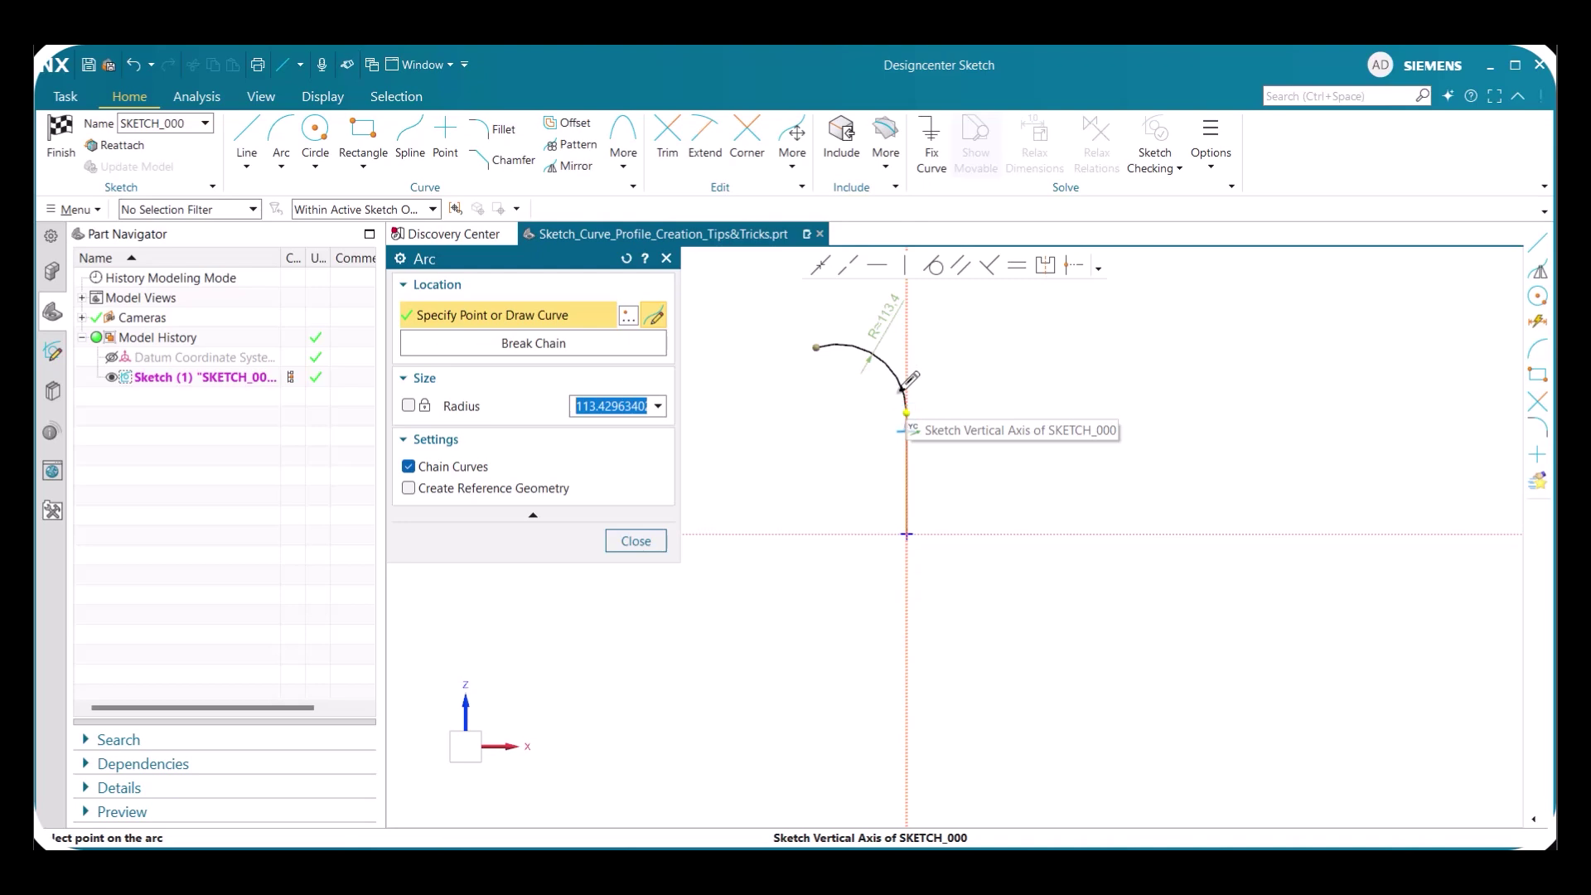
pyautogui.click(904, 388)
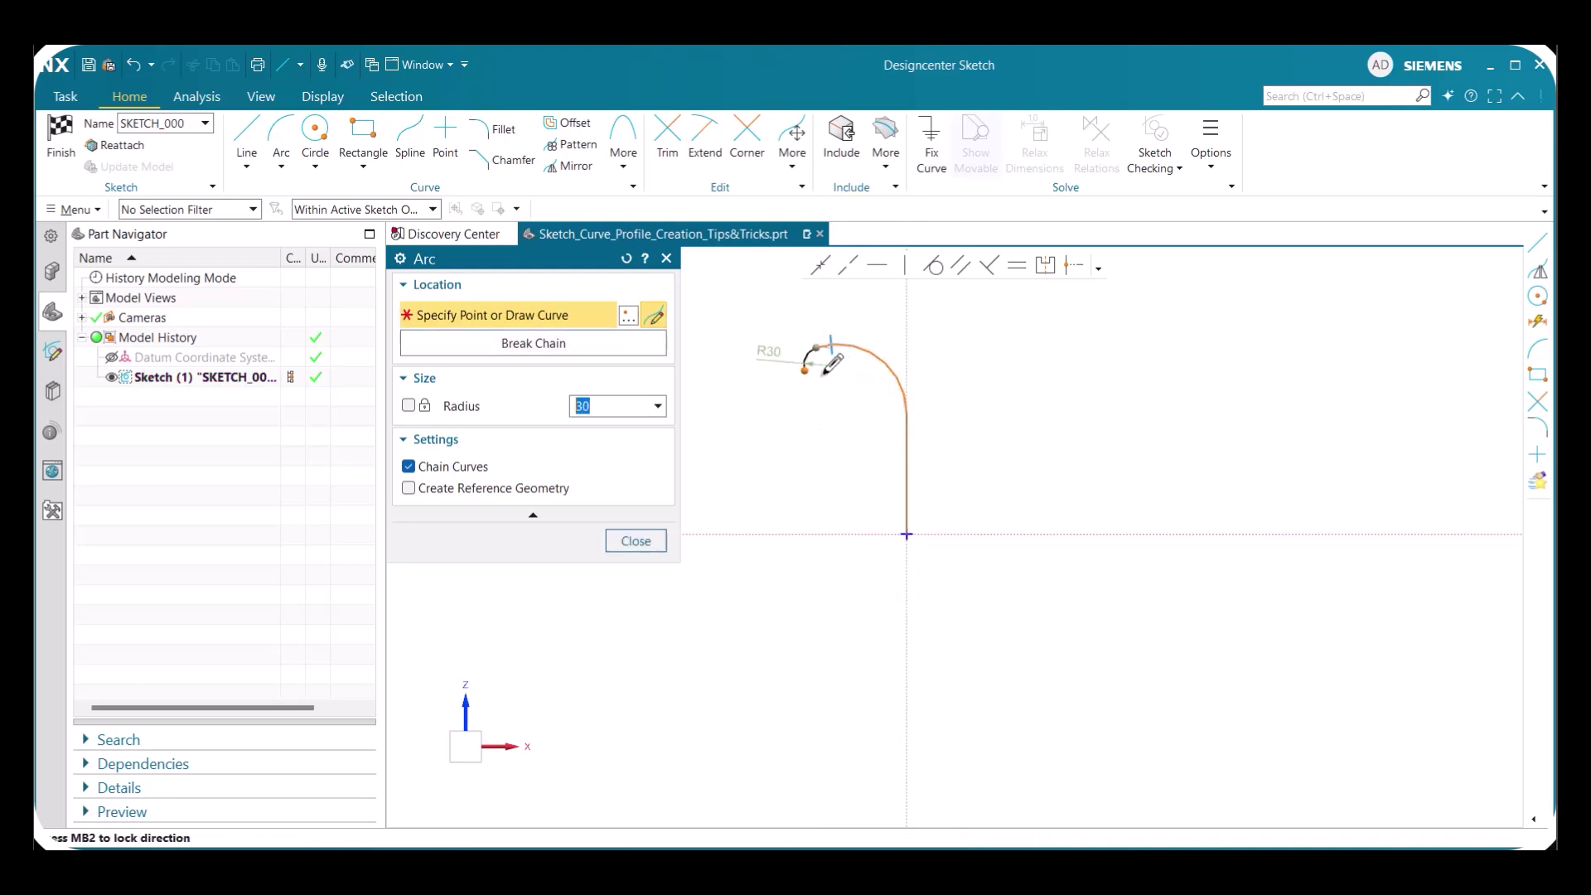
pyautogui.rightClick(754, 348)
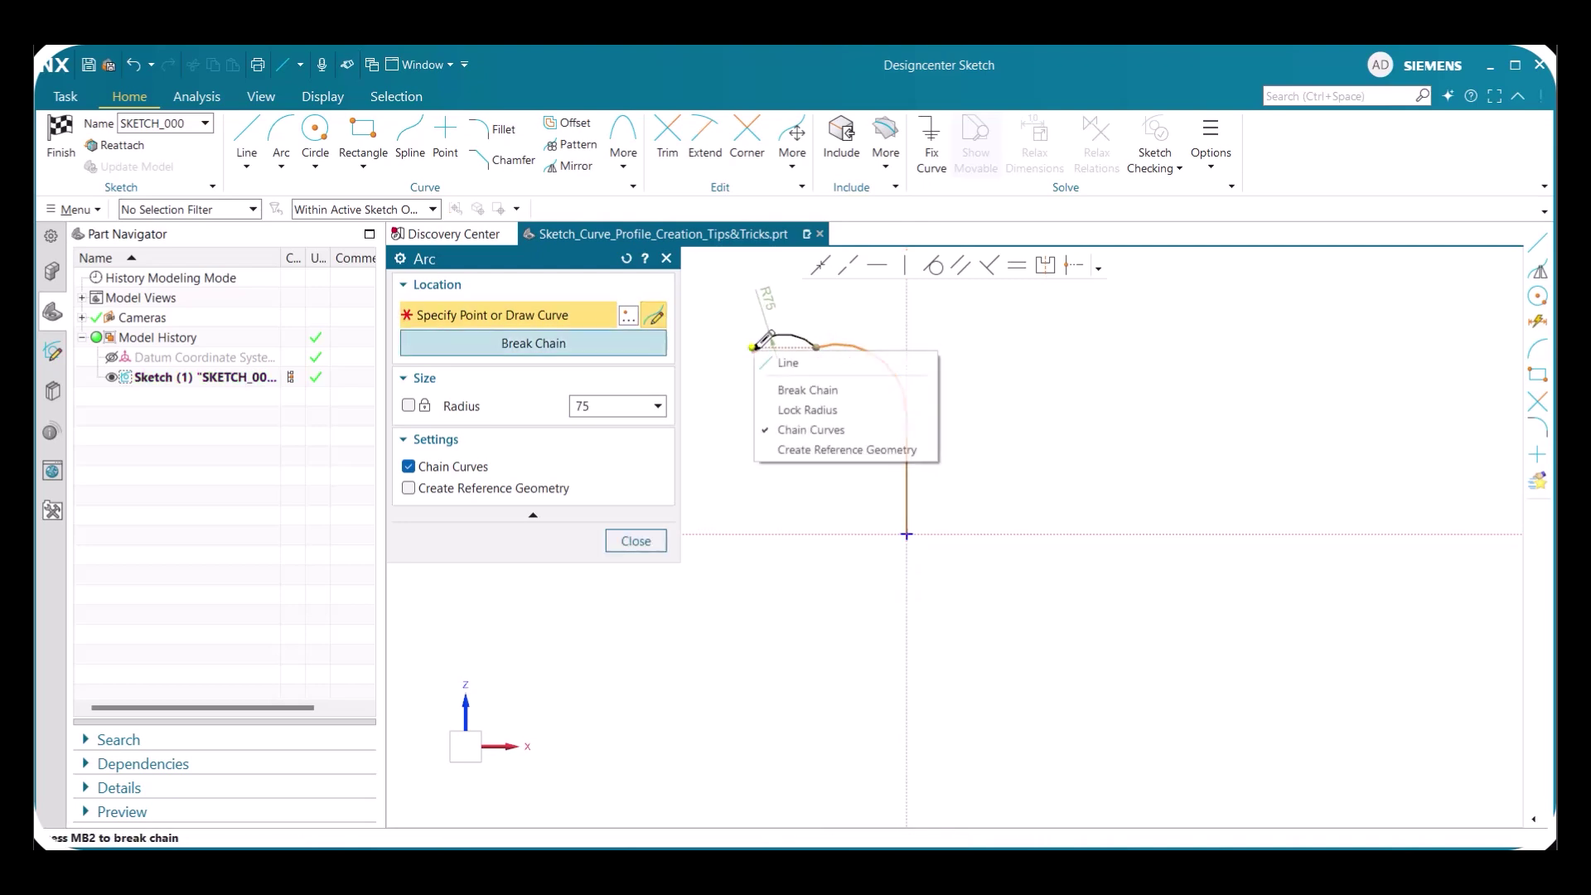
pyautogui.click(785, 364)
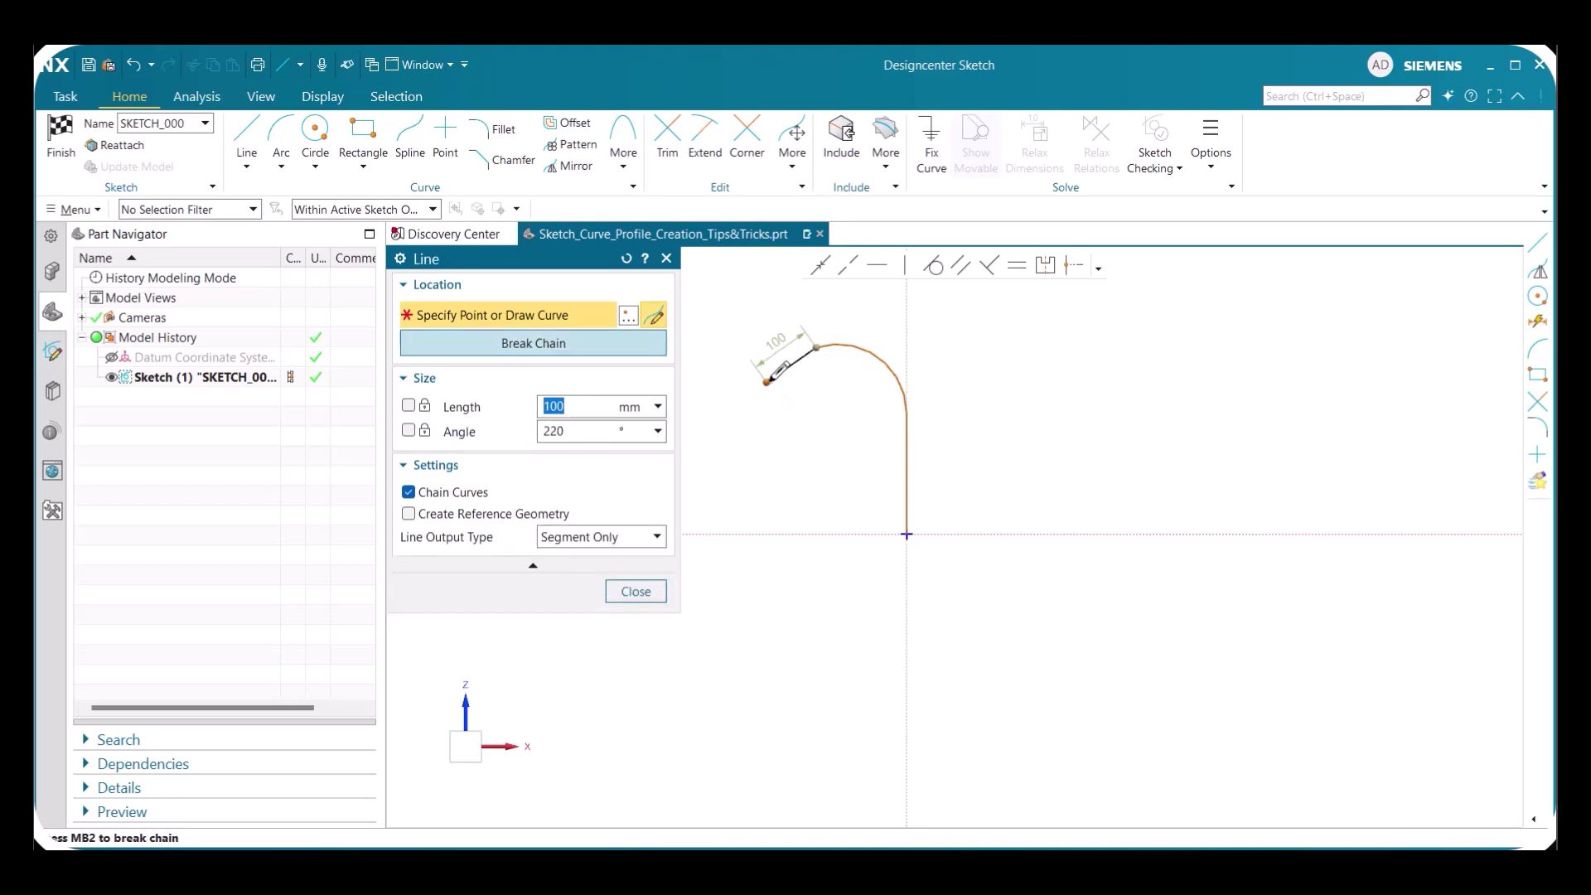
# - Try a 100 mm length lock, release it, and lock the line angle at 180°
pyautogui.rightClick(769, 380)
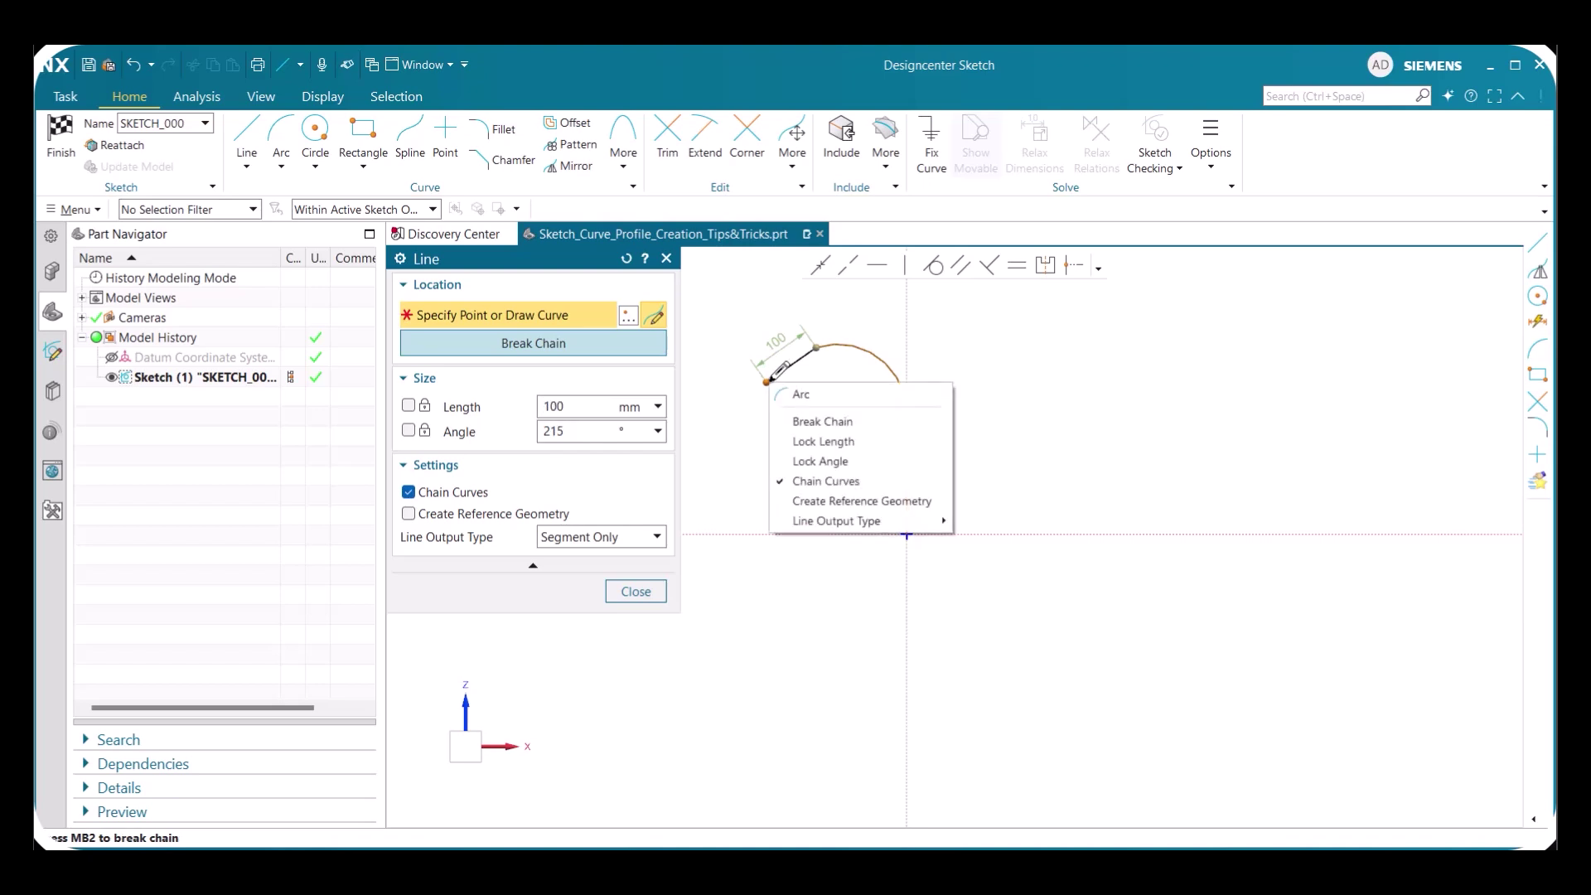
pyautogui.click(792, 446)
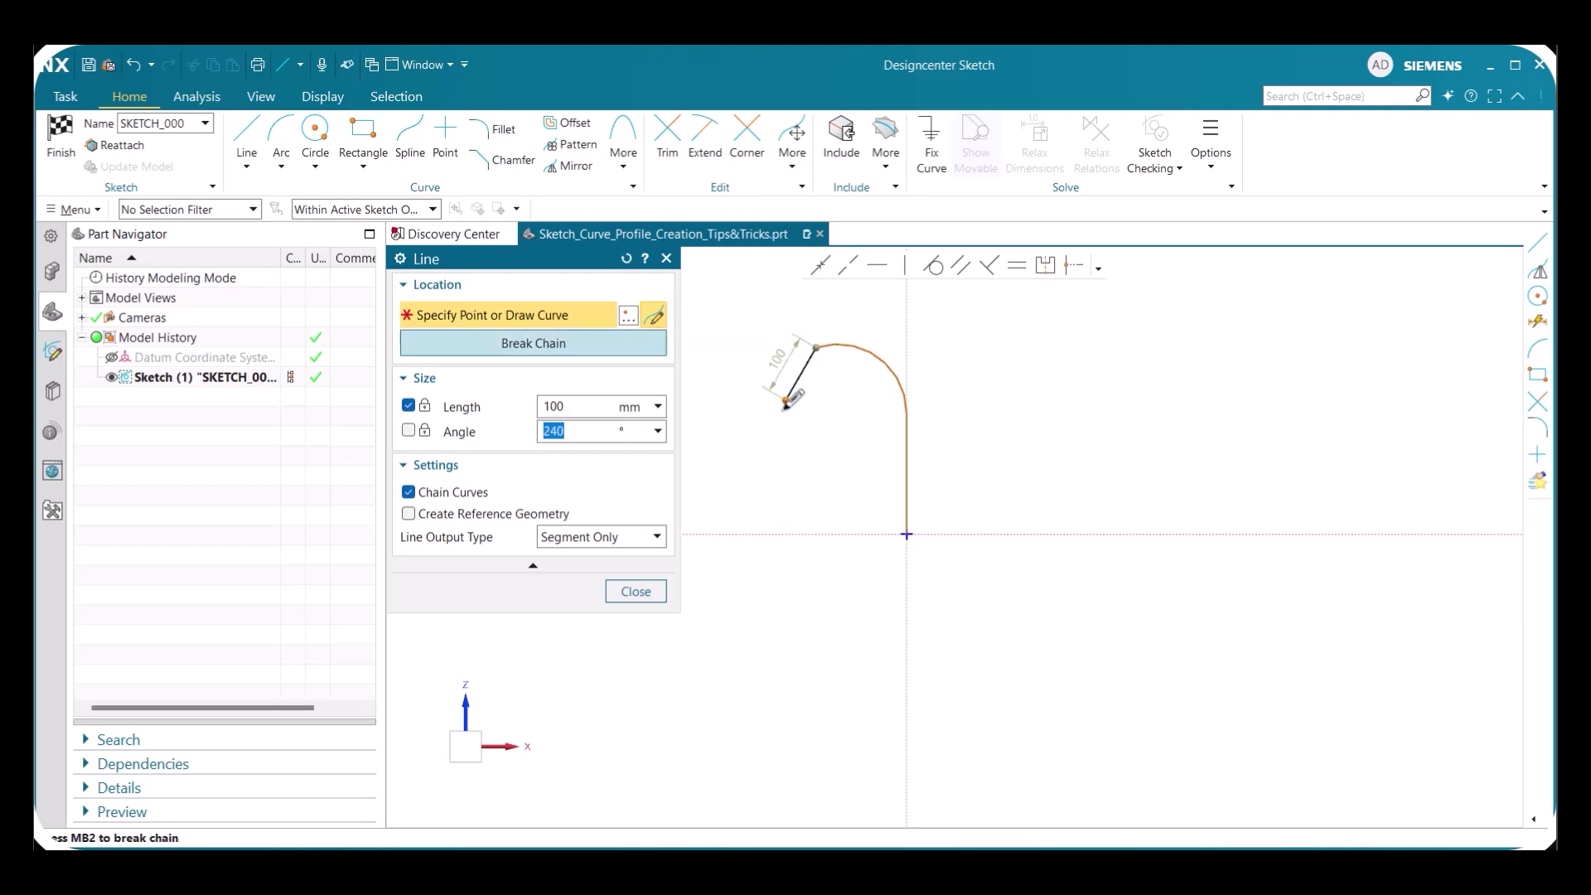
pyautogui.rightClick(764, 379)
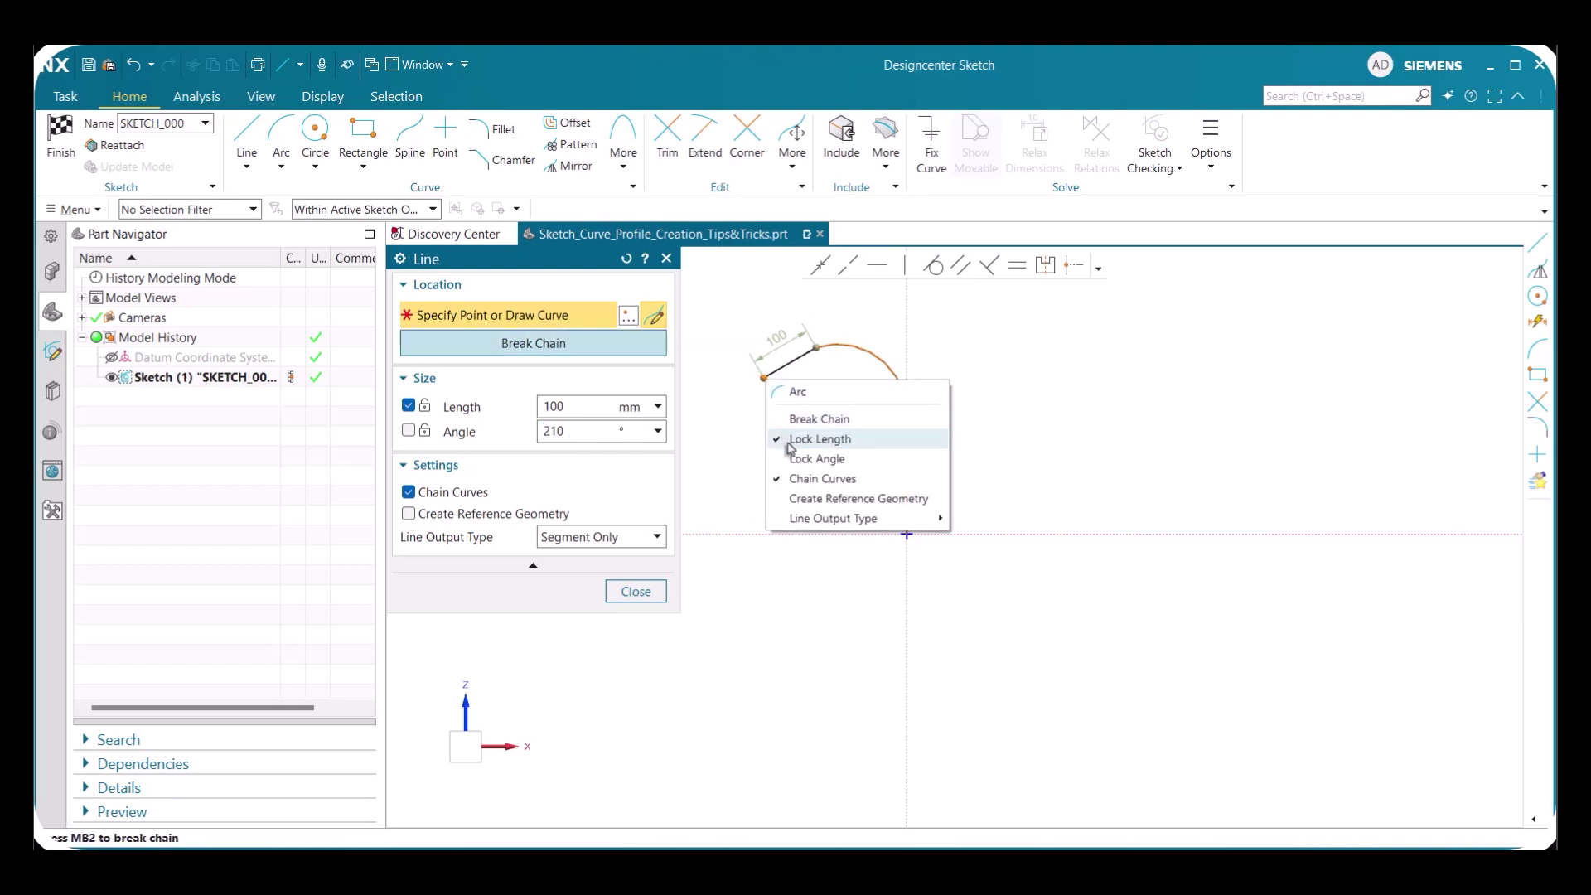
pyautogui.click(819, 439)
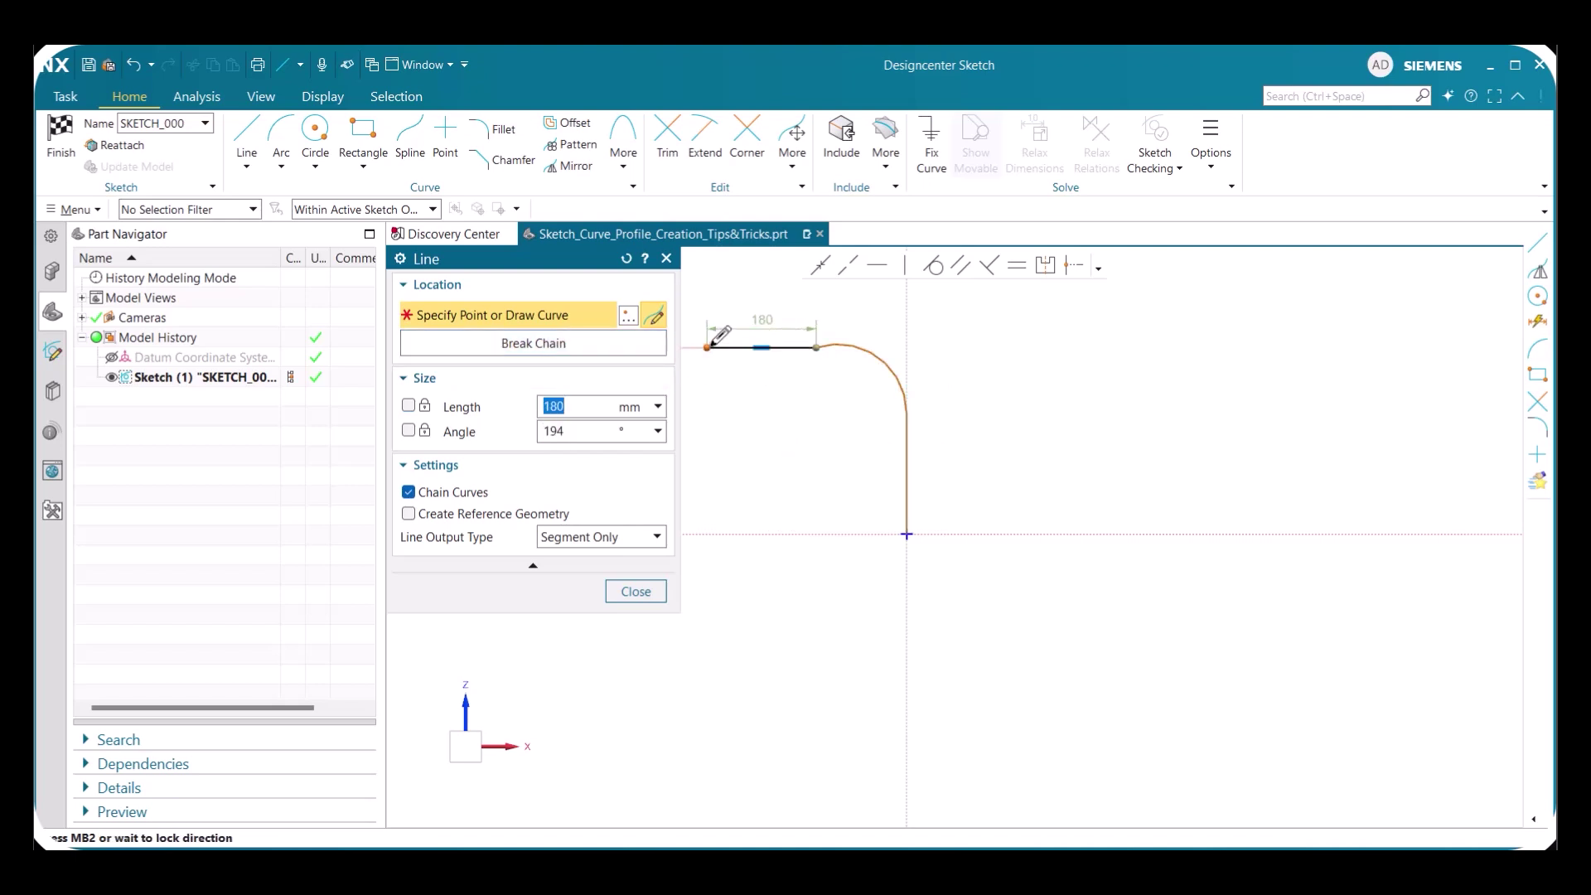
pyautogui.rightClick(711, 344)
pyautogui.click(737, 427)
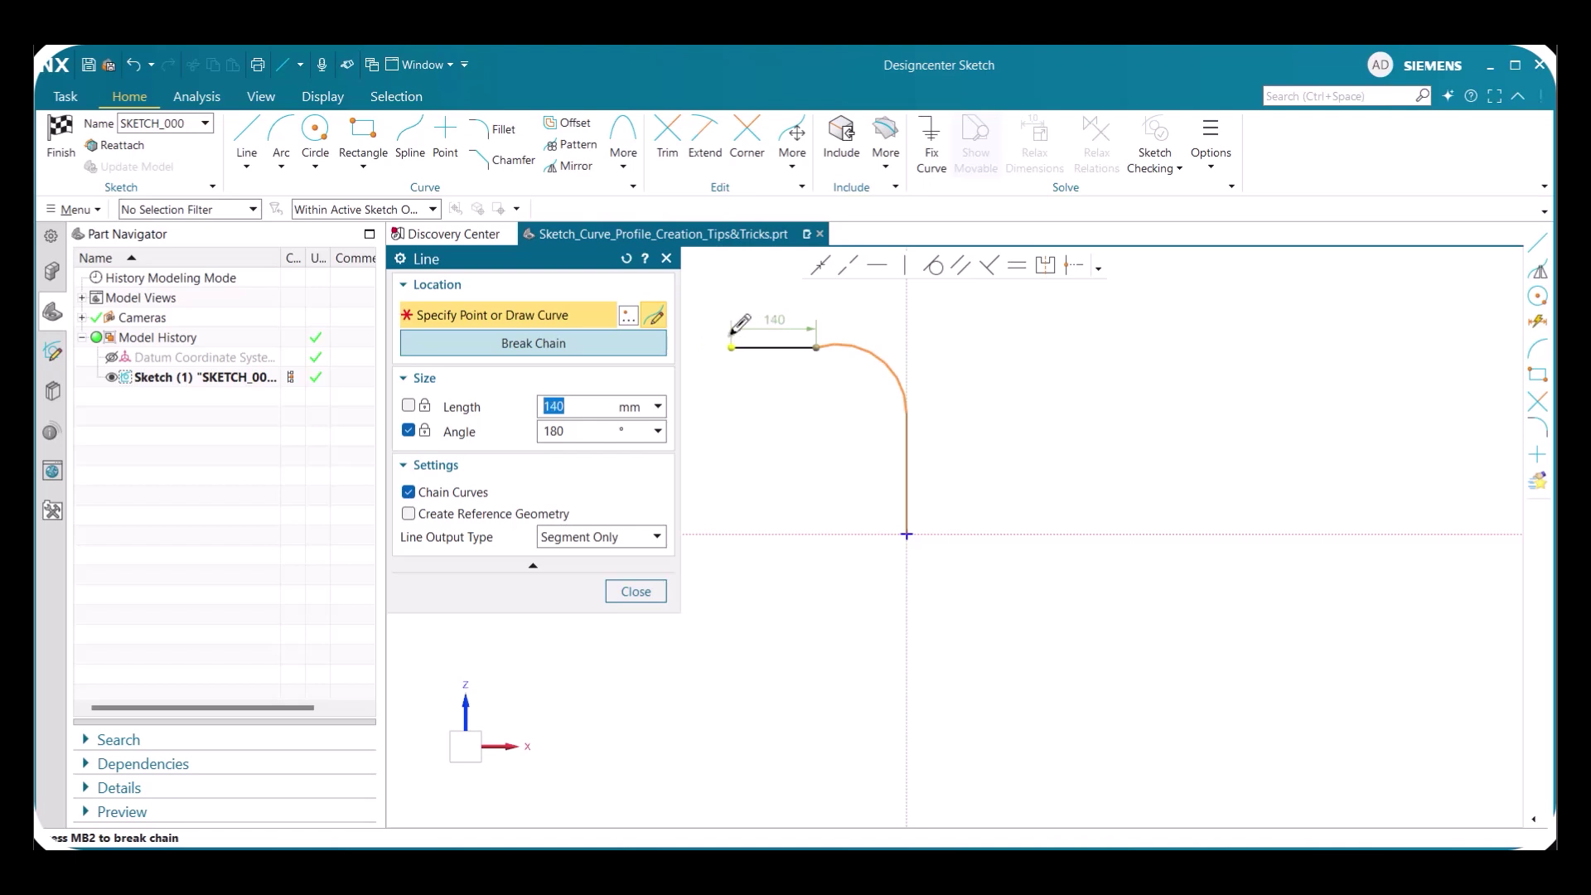
# - Draw a 140 mm horizontal line left of the arc, then release the length and angle locks
pyautogui.rightClick(730, 332)
pyautogui.click(749, 393)
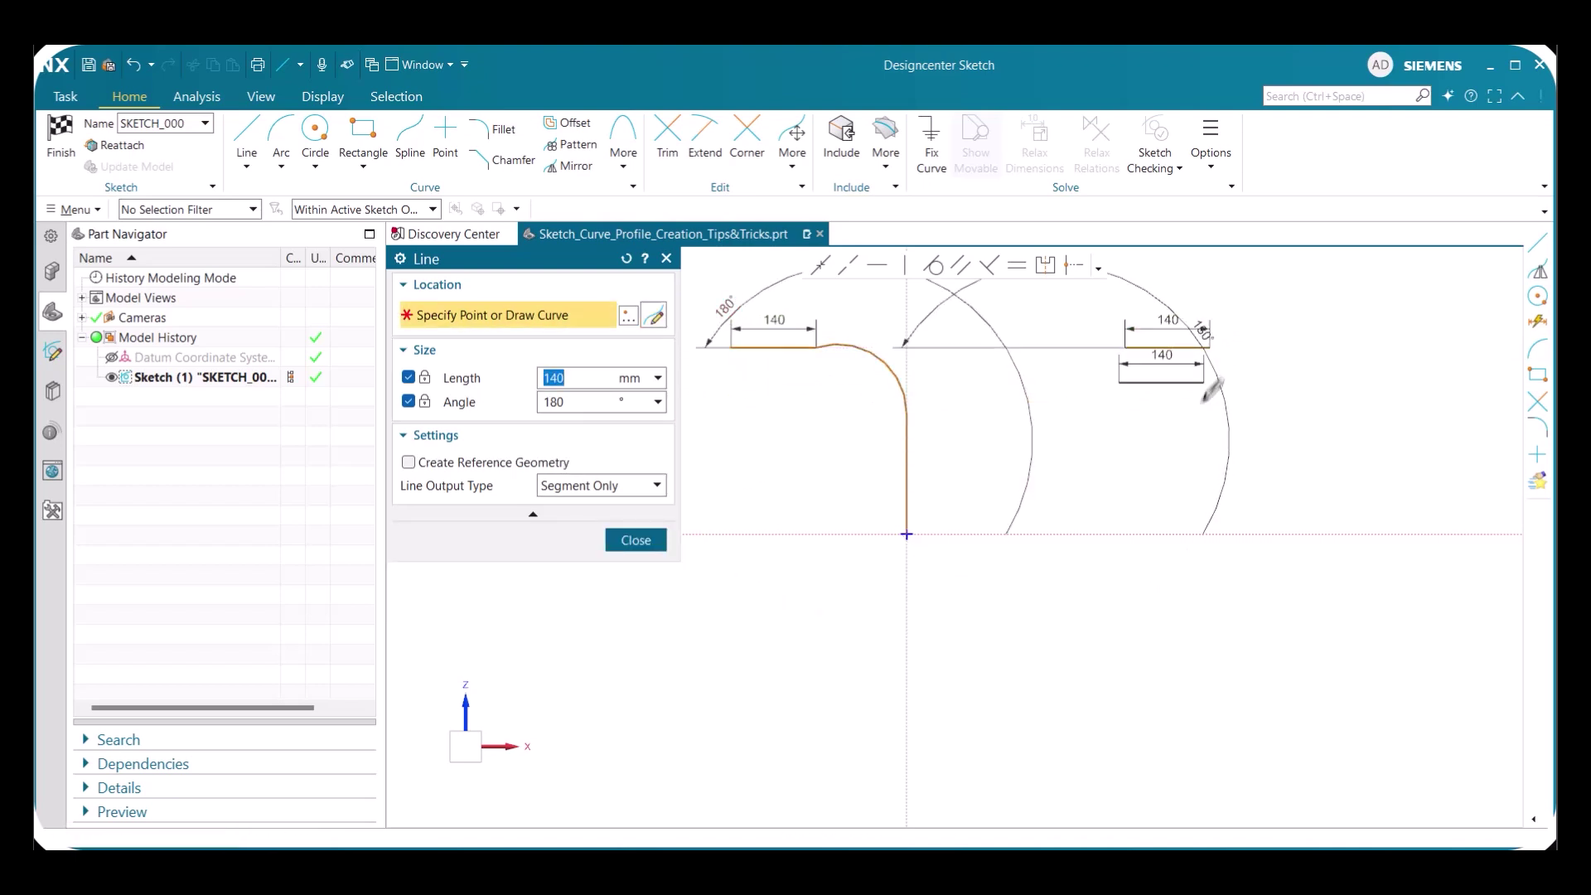
pyautogui.rightClick(1197, 414)
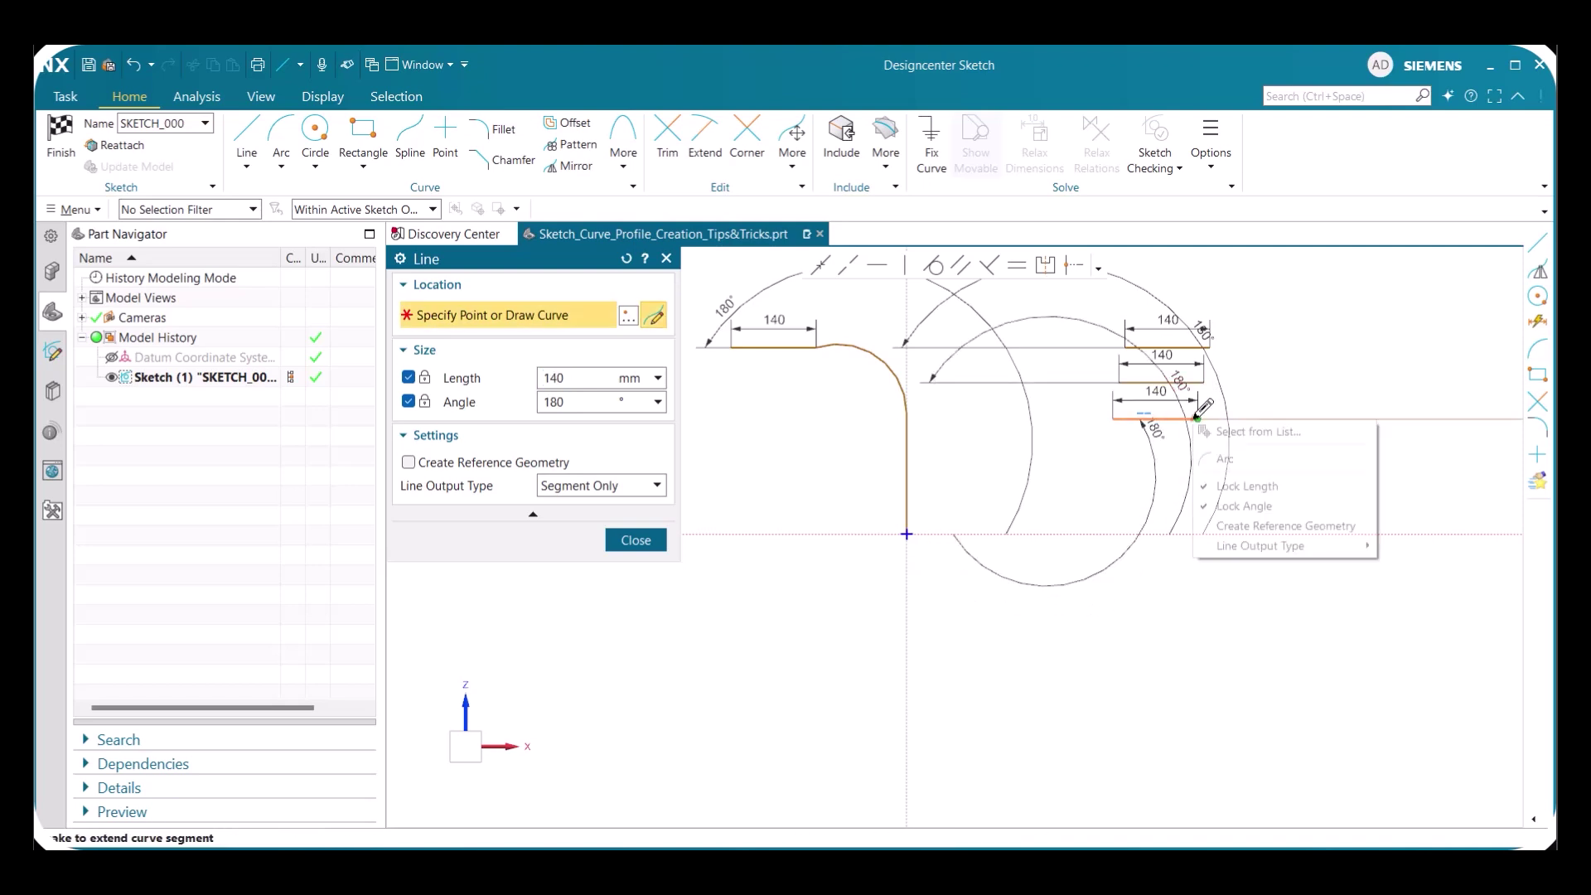
pyautogui.click(1242, 486)
pyautogui.rightClick(1191, 414)
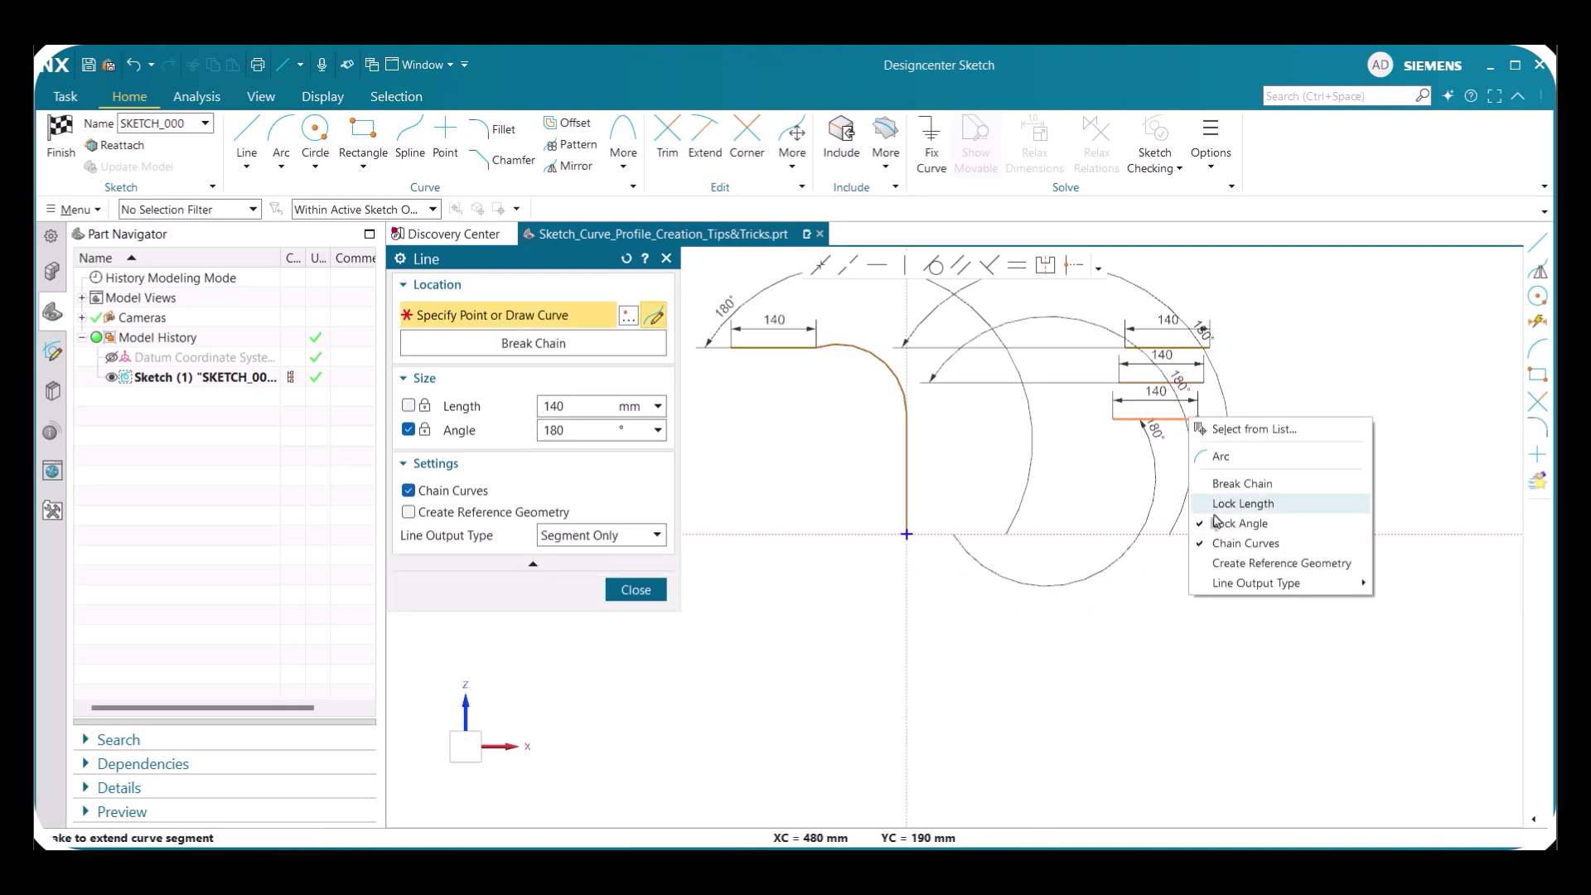
pyautogui.click(1240, 522)
pyautogui.click(635, 589)
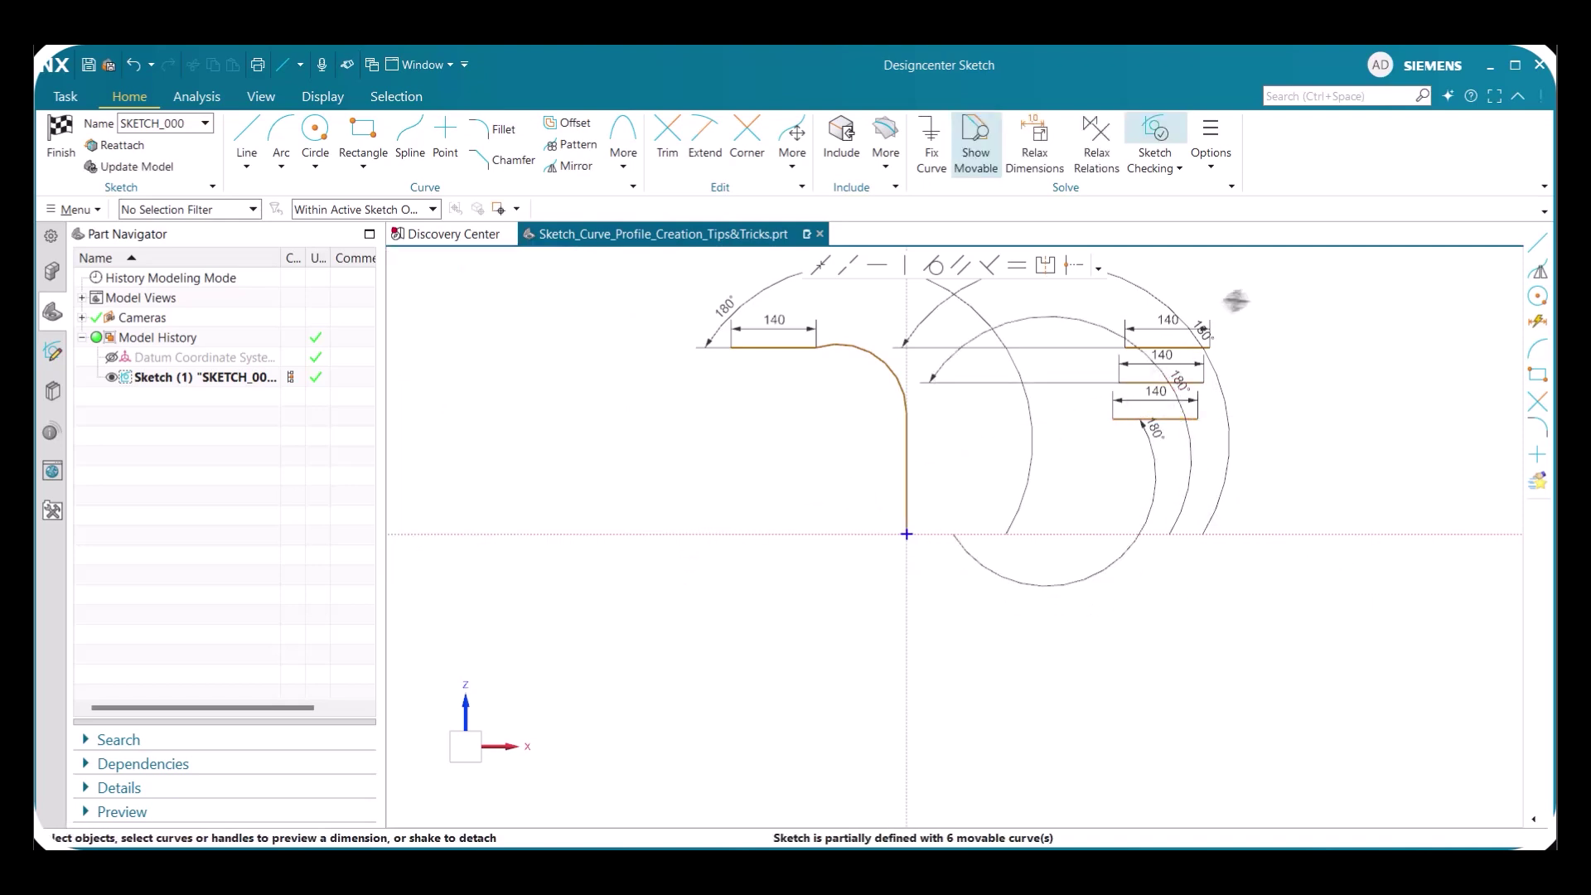
# - Delete the extra lines, arcs and dimensions, including the leftover horizontal line and arc
pyautogui.moveTo(1218, 305); pyautogui.dragTo(1083, 451)
pyautogui.press('Delete')
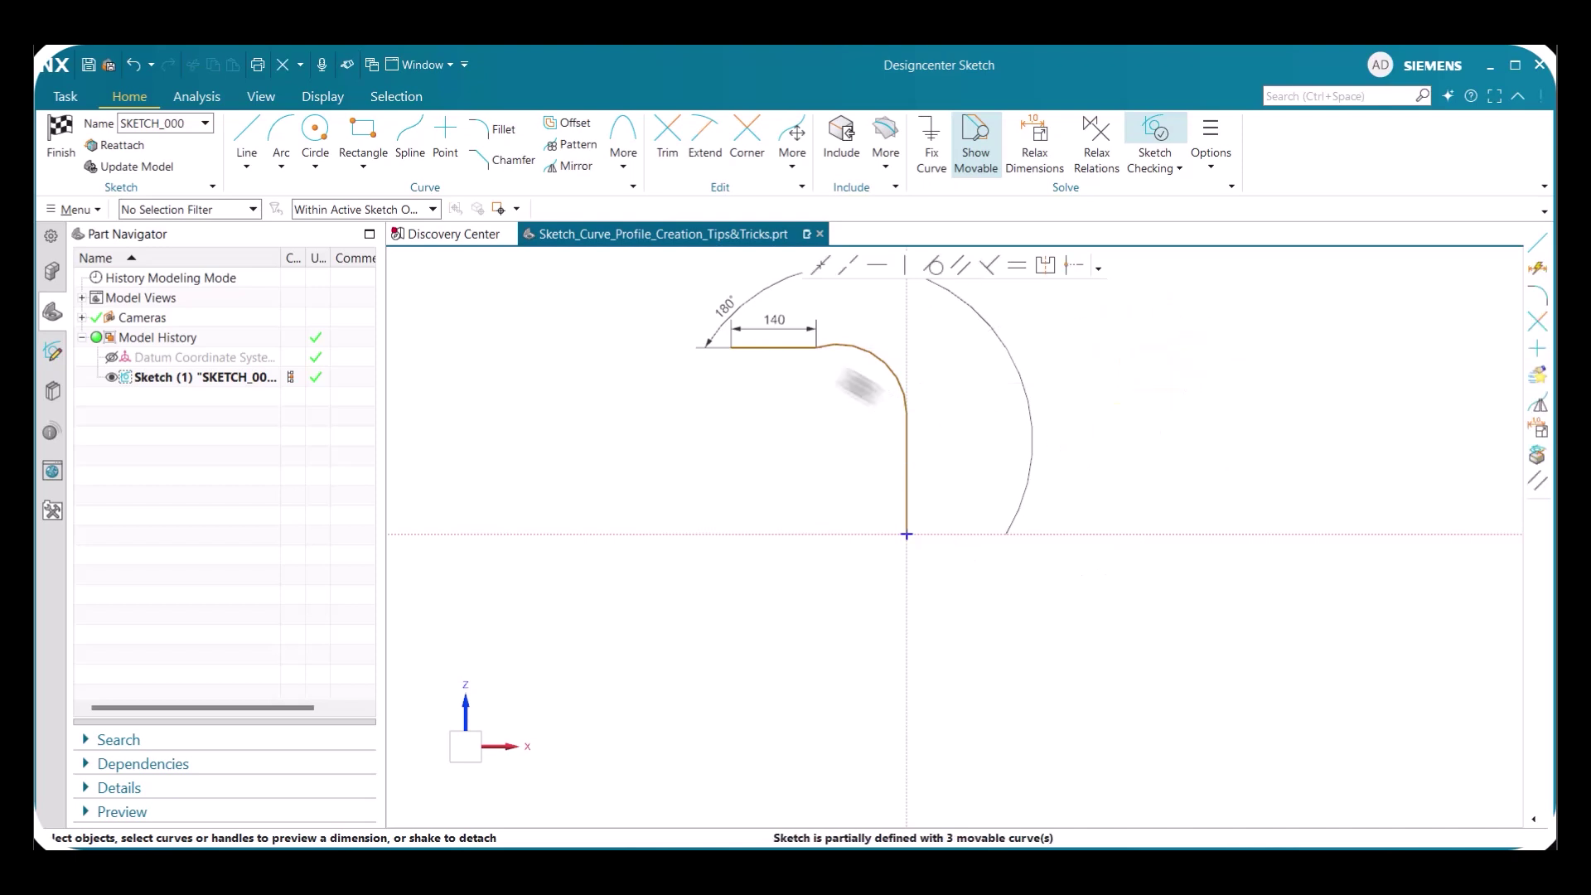
pyautogui.click(778, 347)
pyautogui.press('Delete')
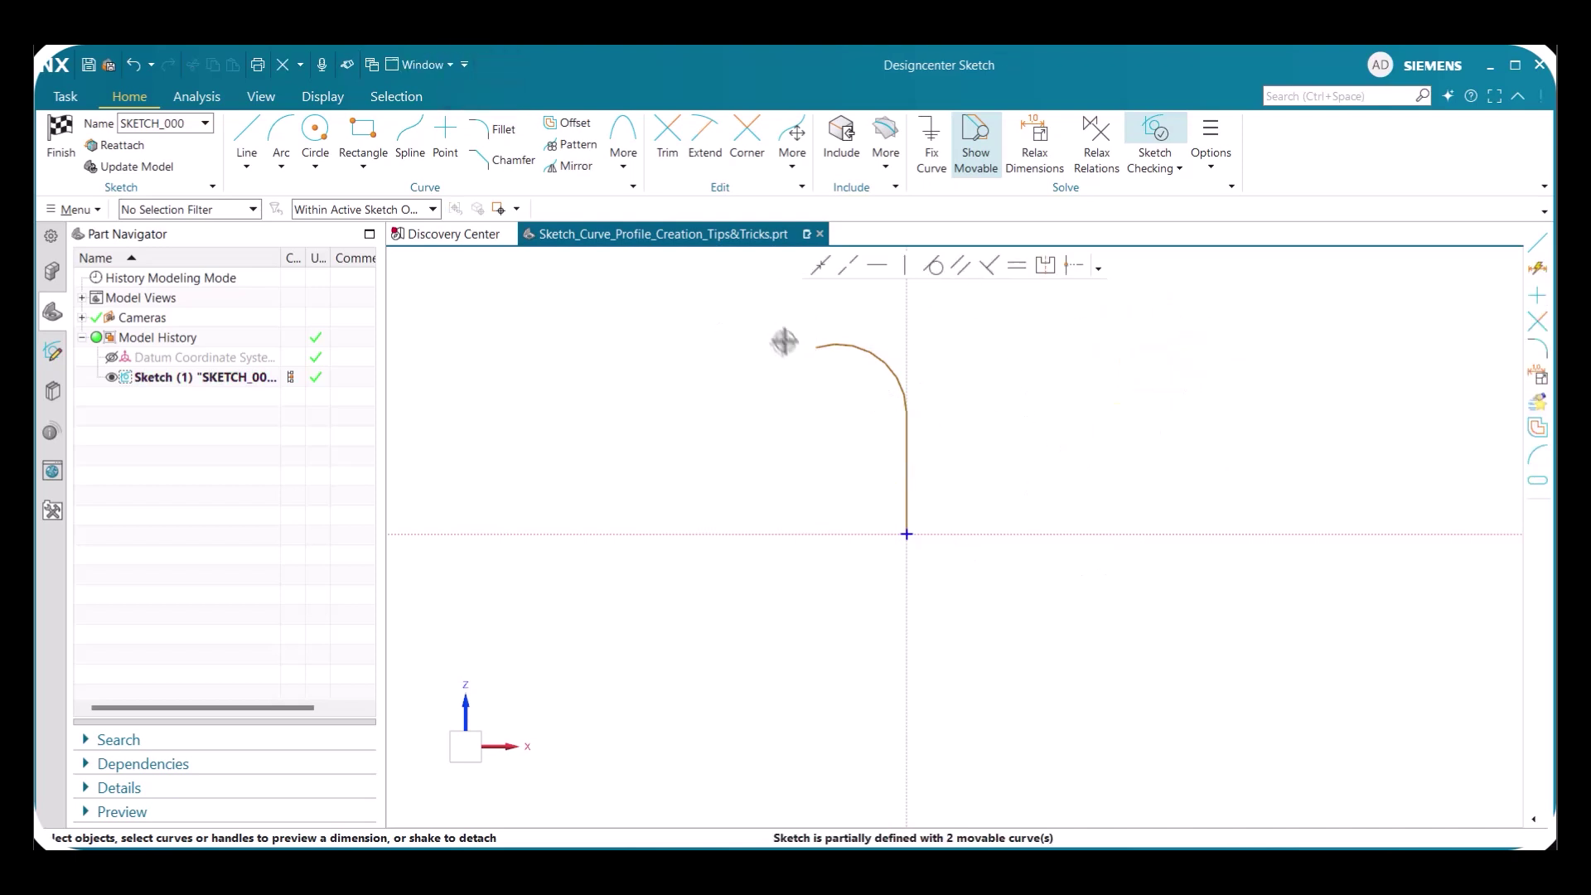
# - Draw a 280 mm vertical line from the arc's left end down to the axis
pyautogui.click(247, 137)
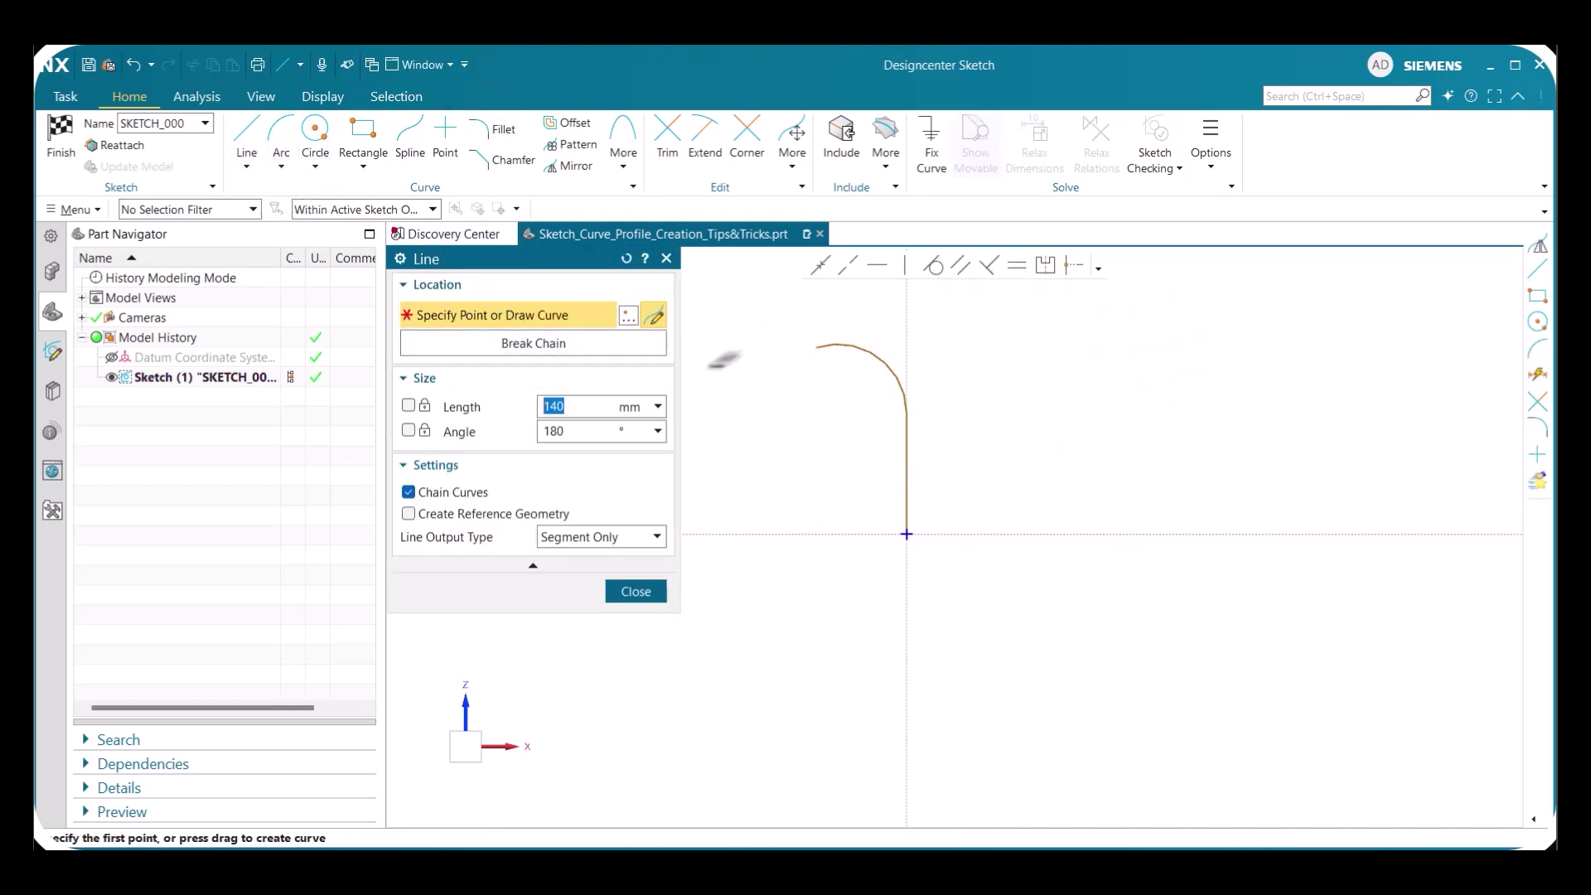
pyautogui.click(817, 346)
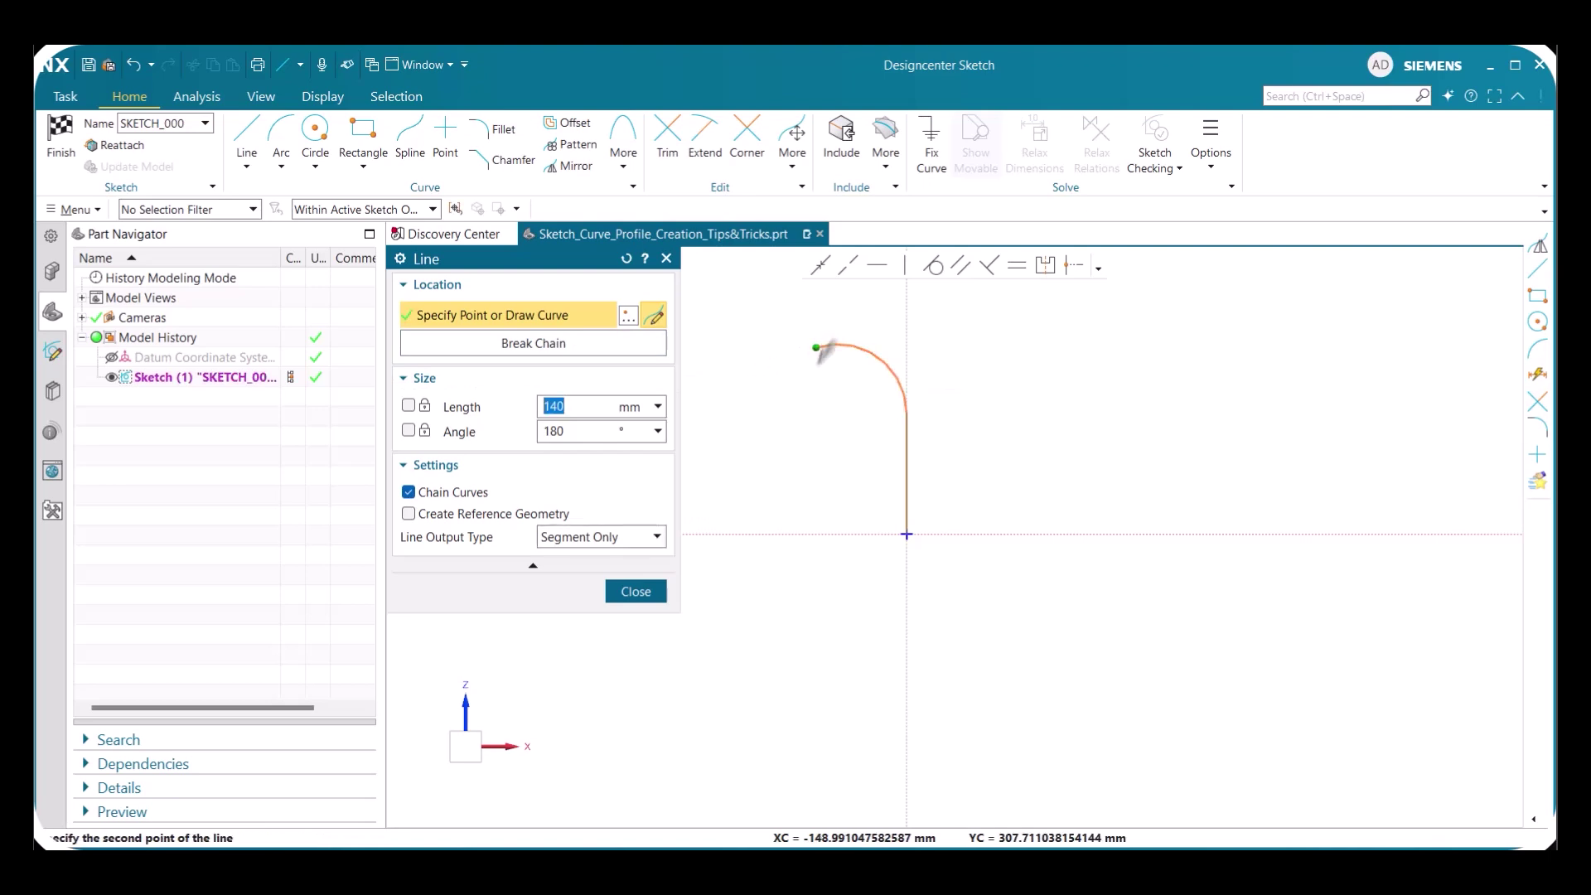
pyautogui.click(817, 534)
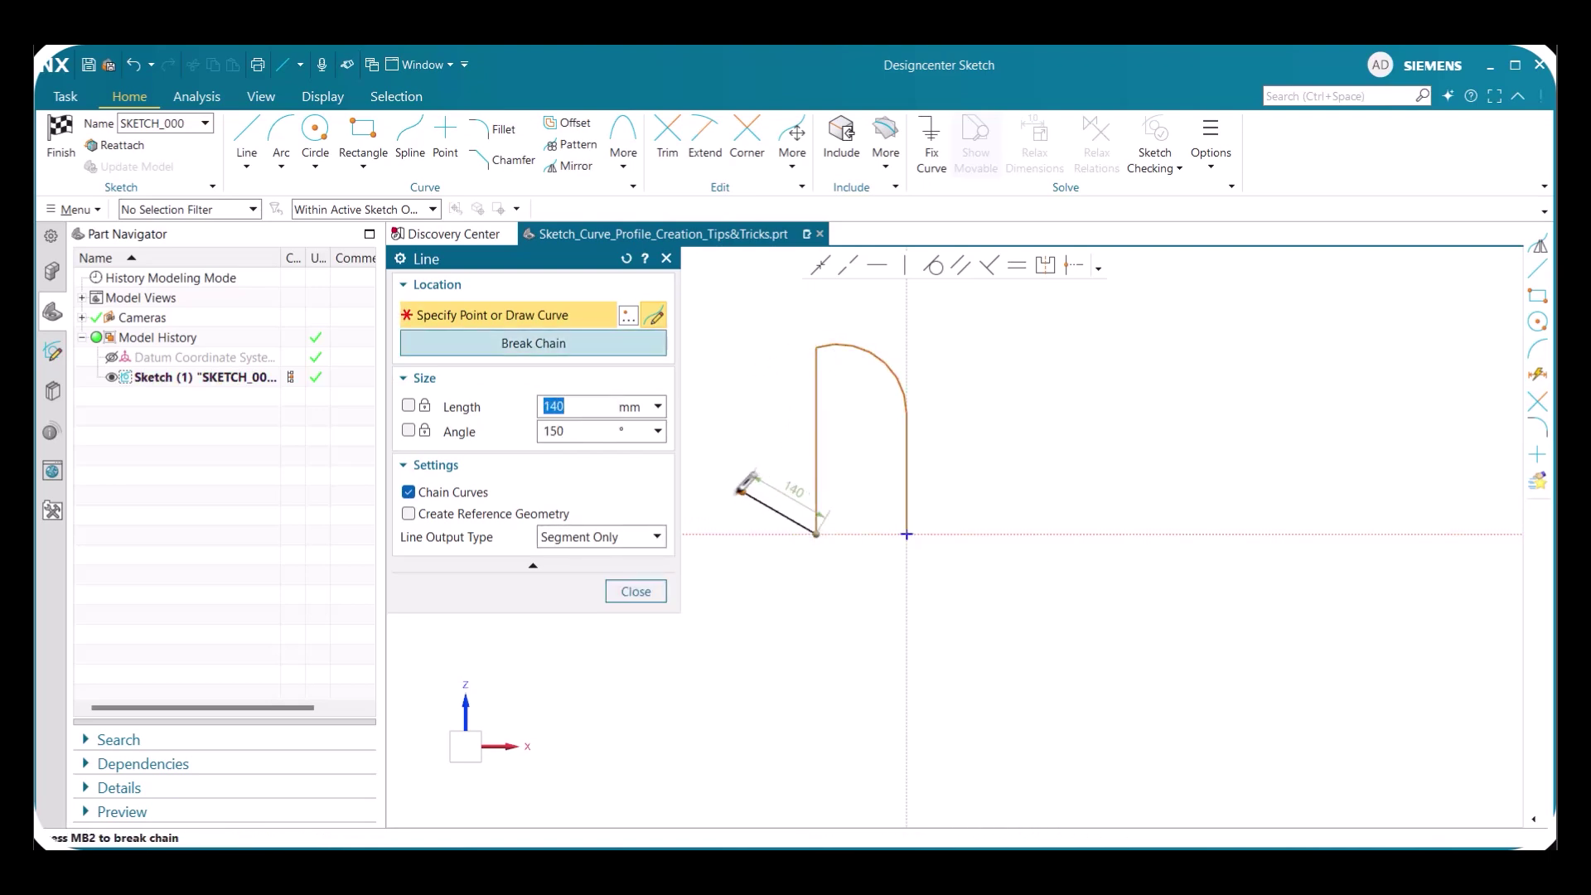
# - Set line output to Infinite Line Only and place an infinite line along the horizontal axis
pyautogui.click(646, 538)
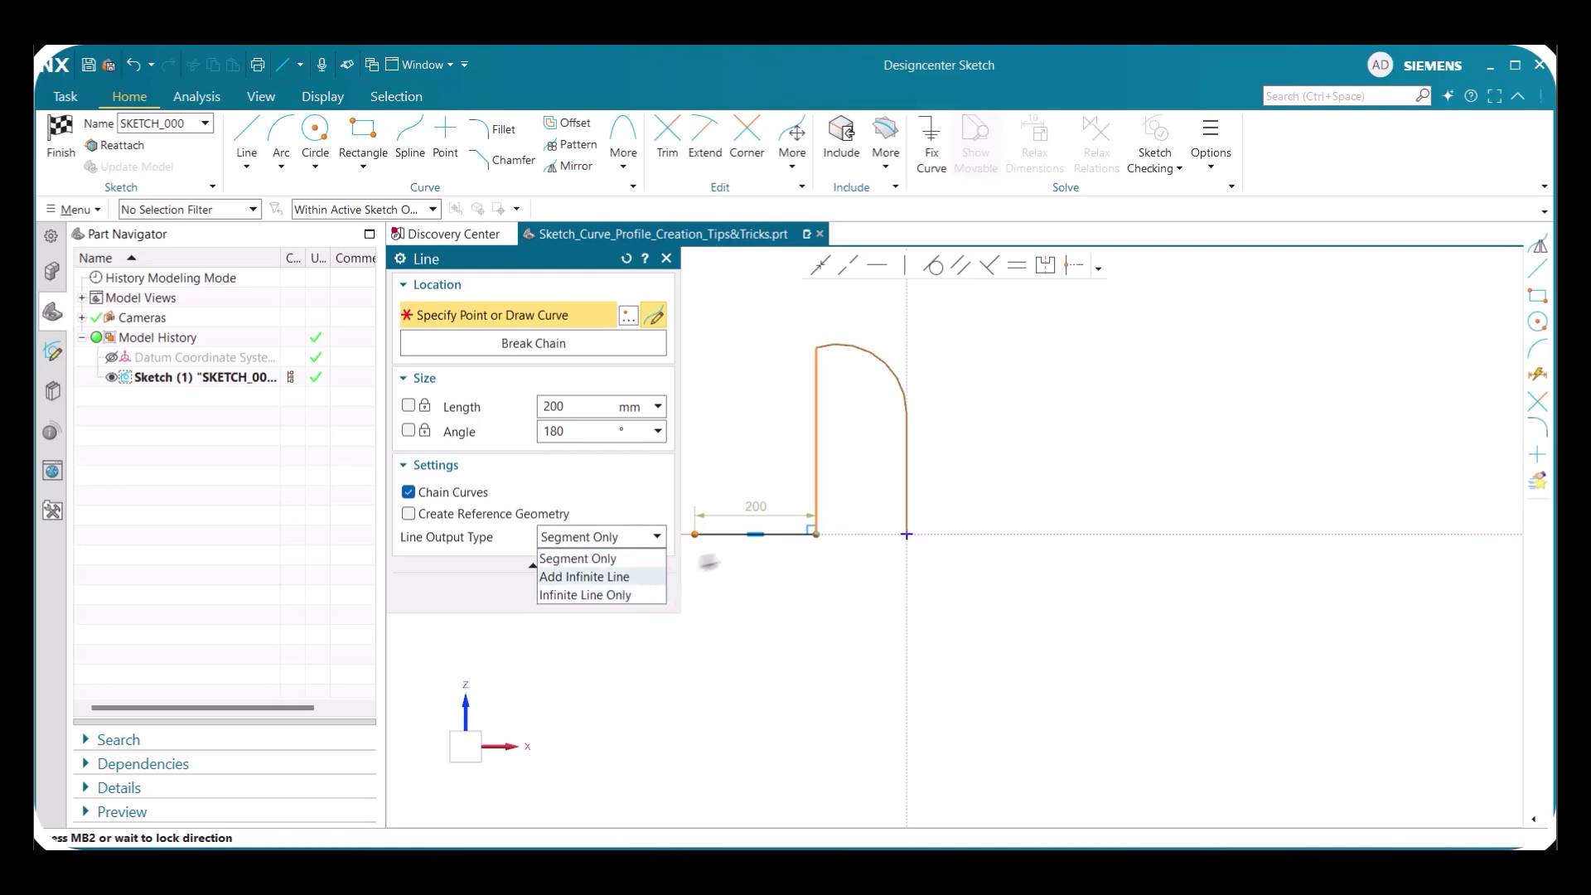
pyautogui.rightClick(780, 550)
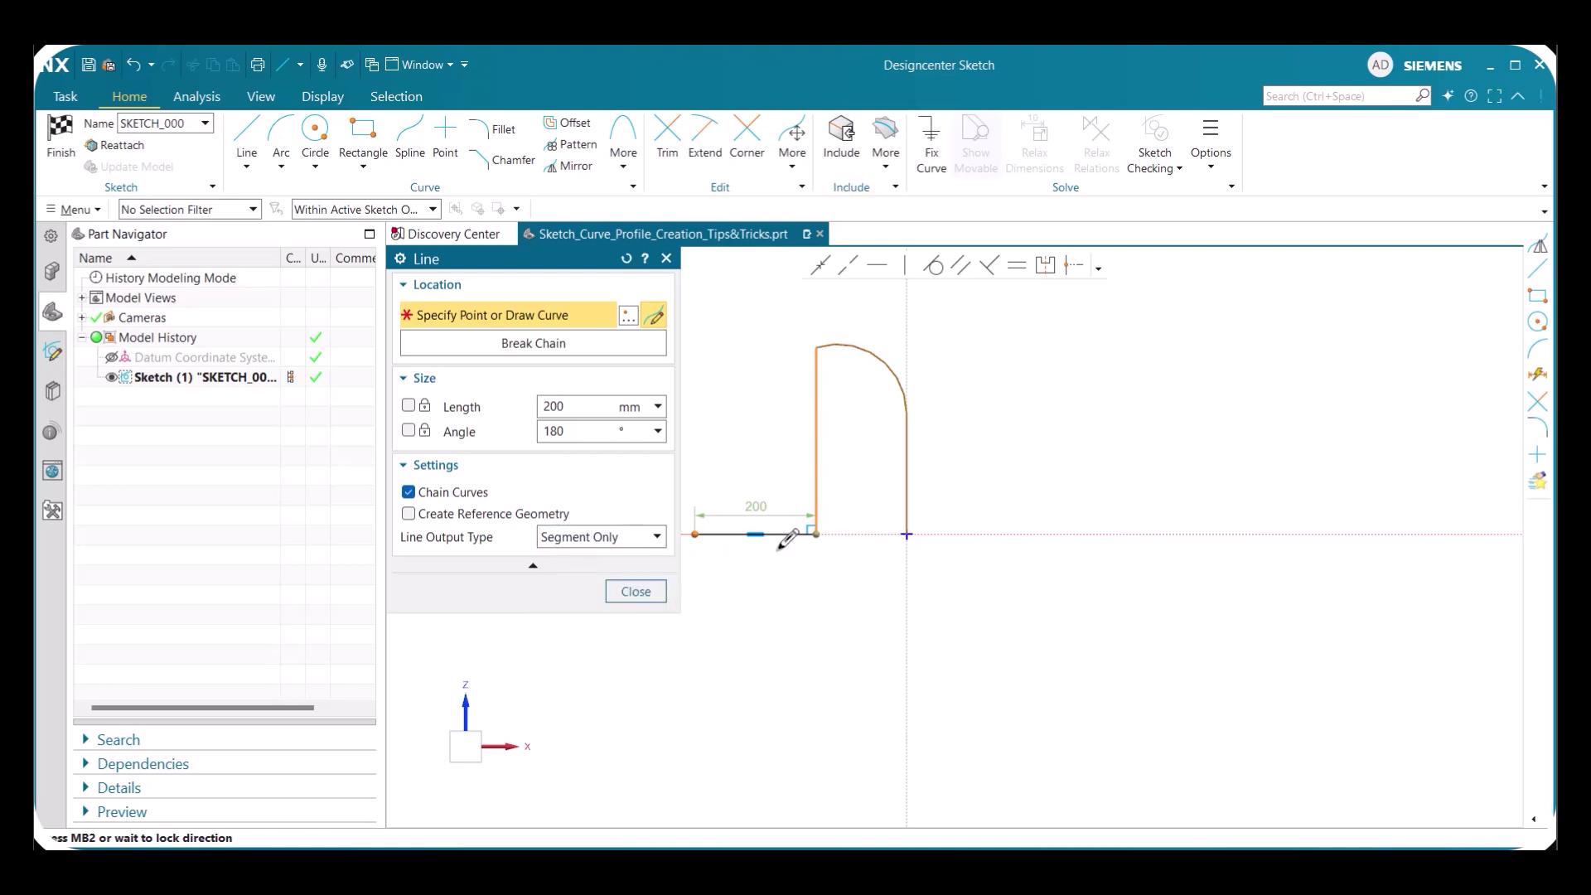
pyautogui.moveTo(808, 689)
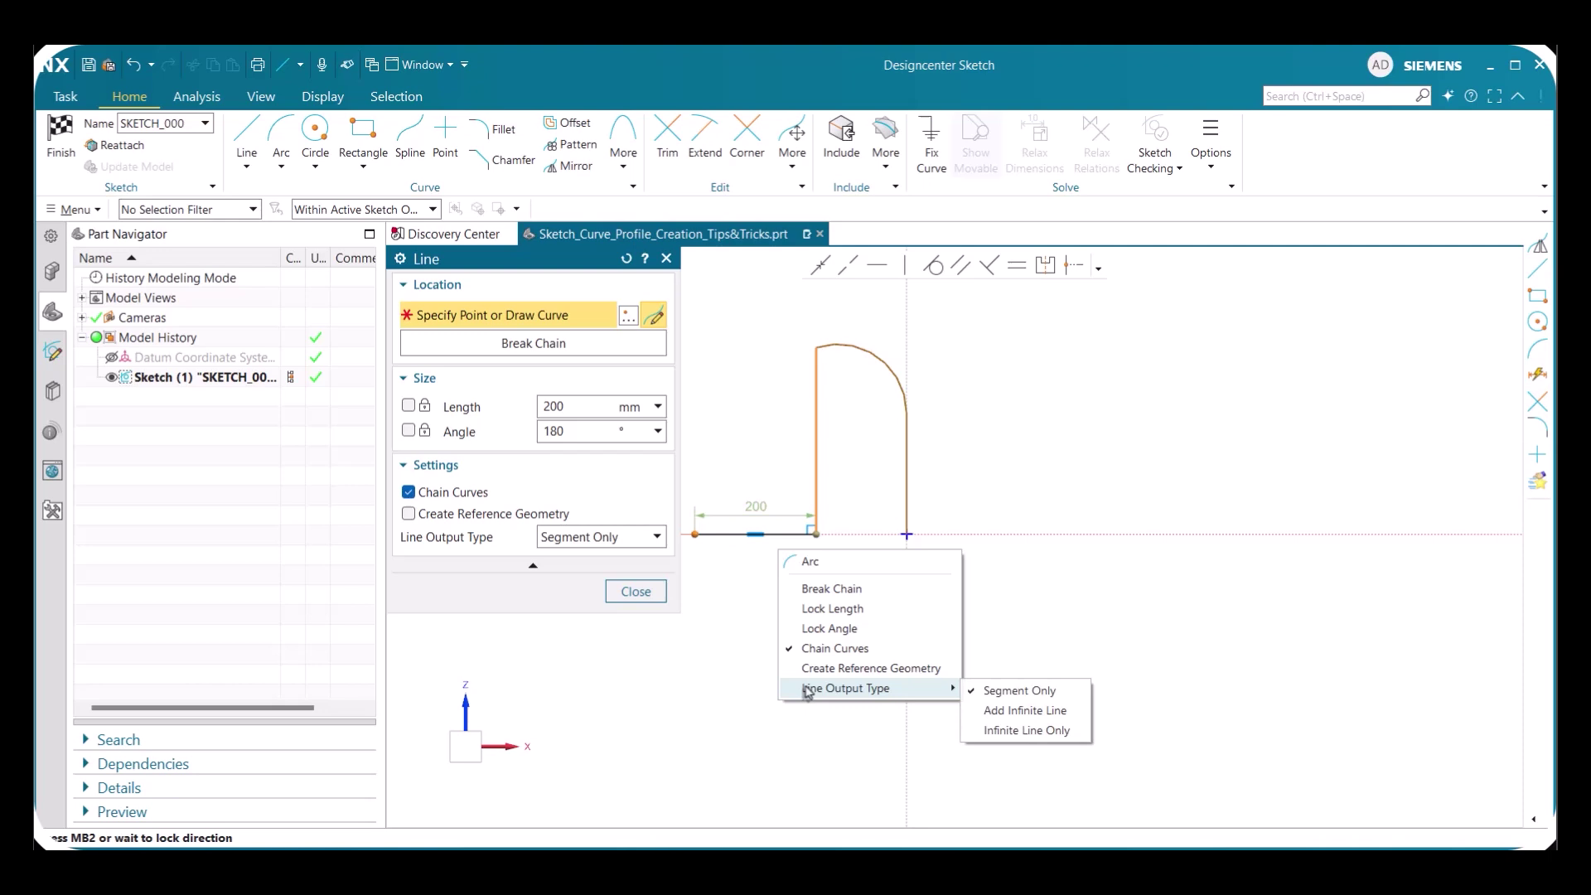
pyautogui.click(983, 730)
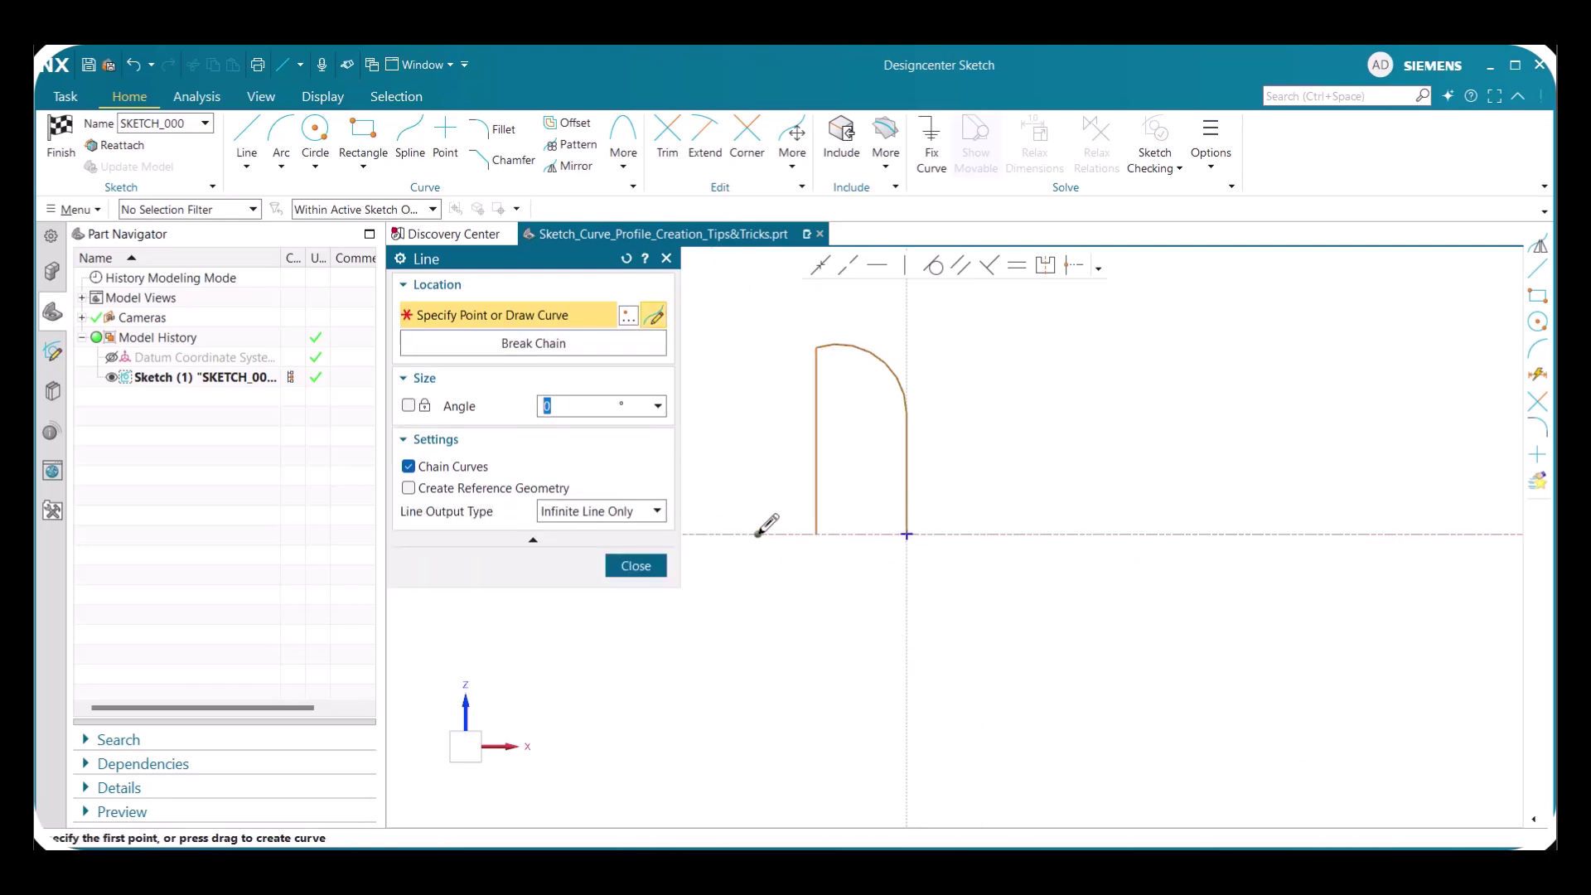
pyautogui.click(758, 533)
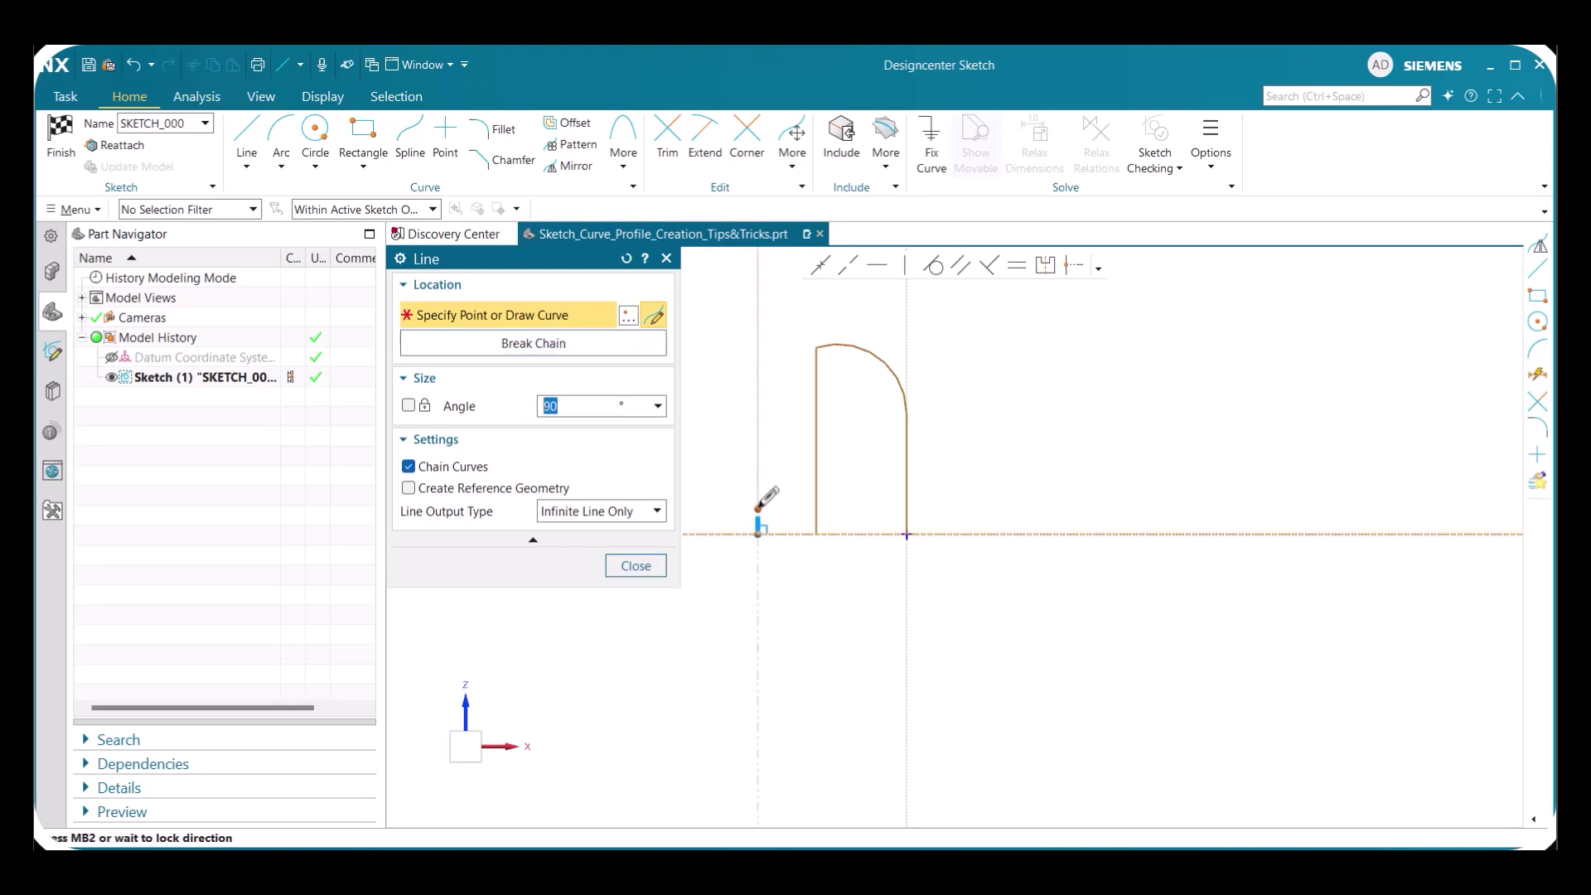
# - Mirror the three half-outline curves about Infinite Line100 as the centerline
pyautogui.click(659, 568)
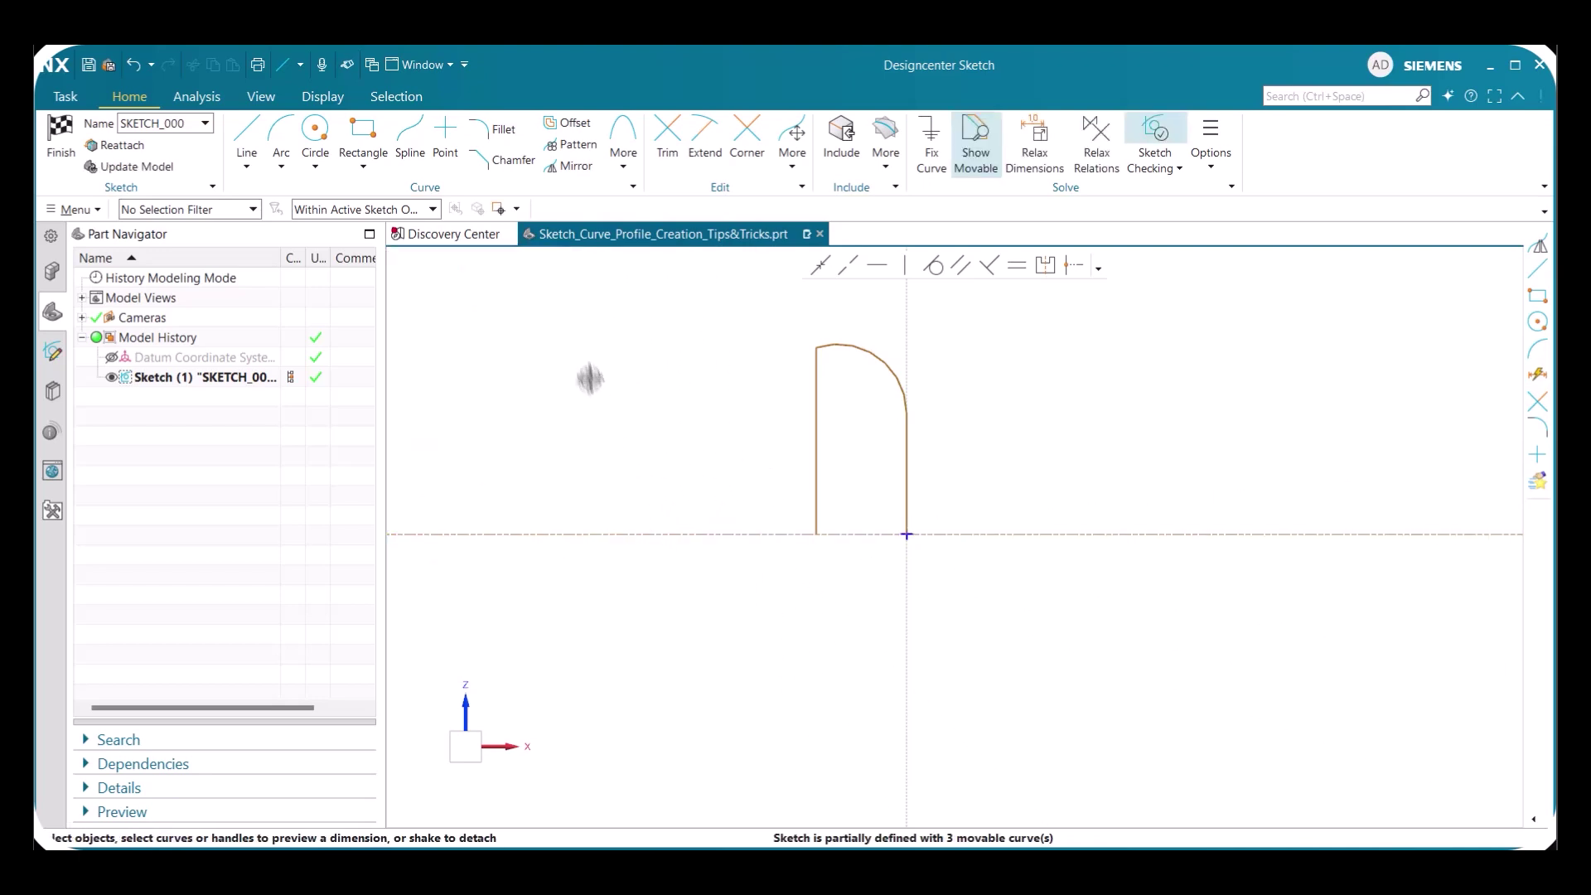
pyautogui.click(578, 169)
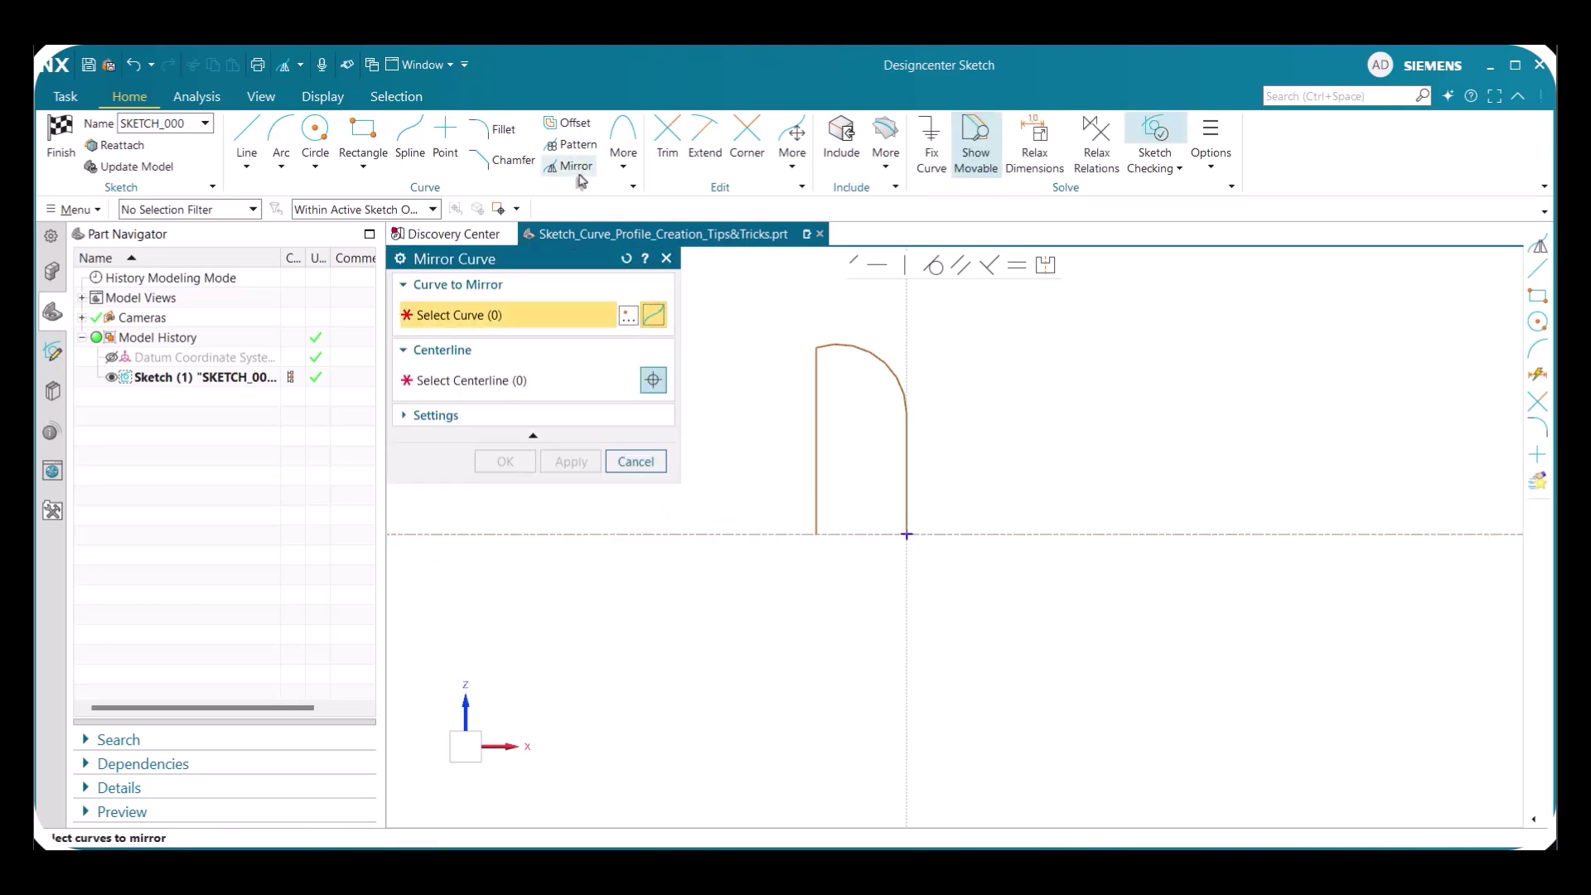
pyautogui.click(812, 425)
pyautogui.click(567, 381)
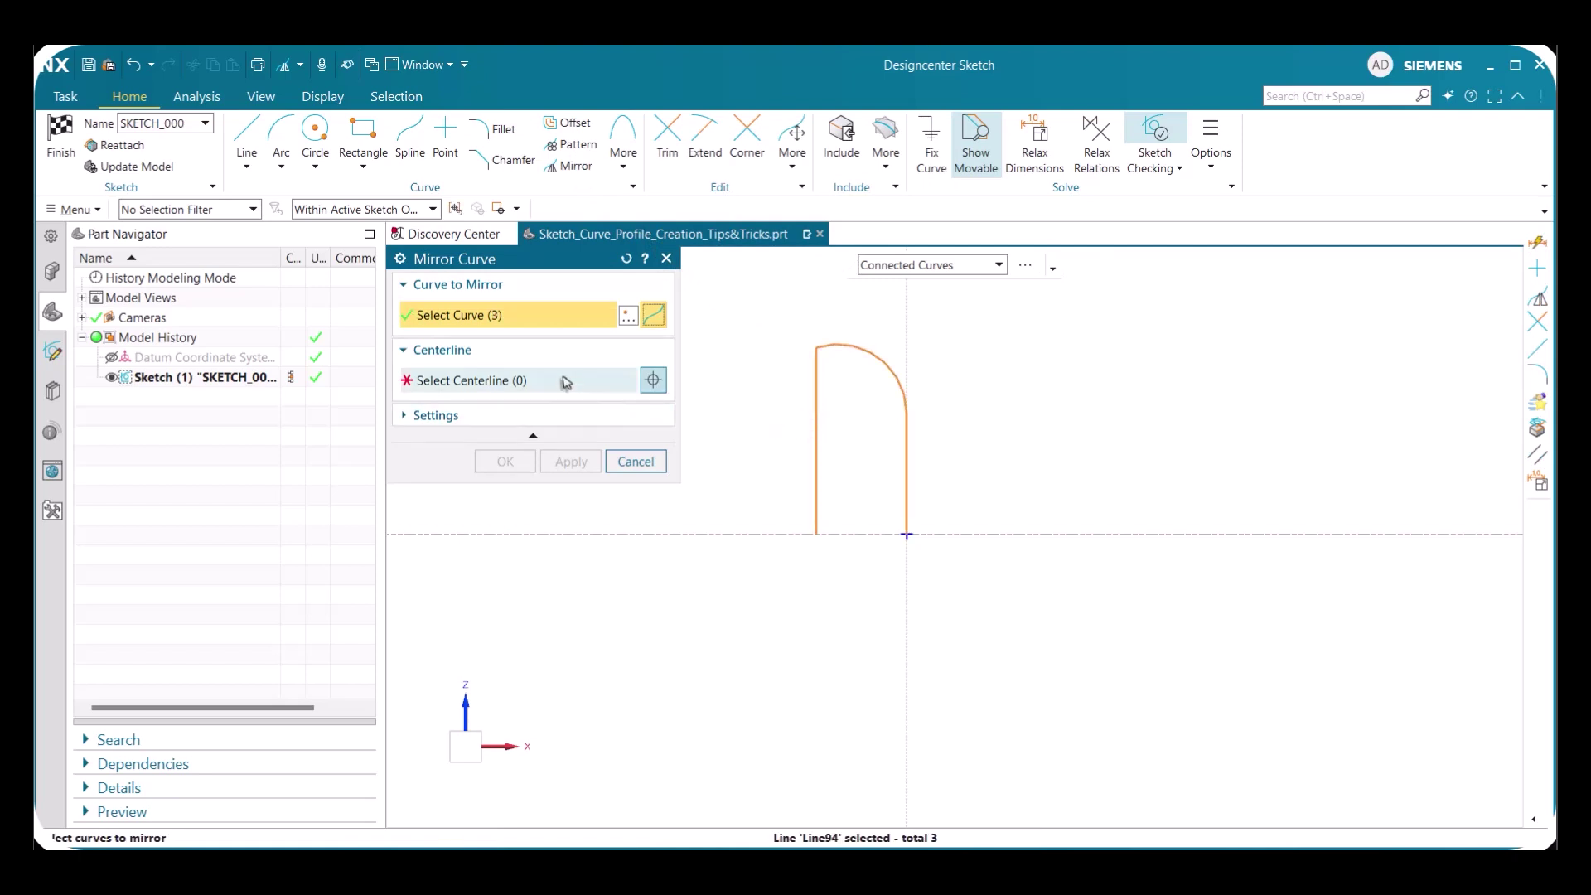
pyautogui.click(692, 540)
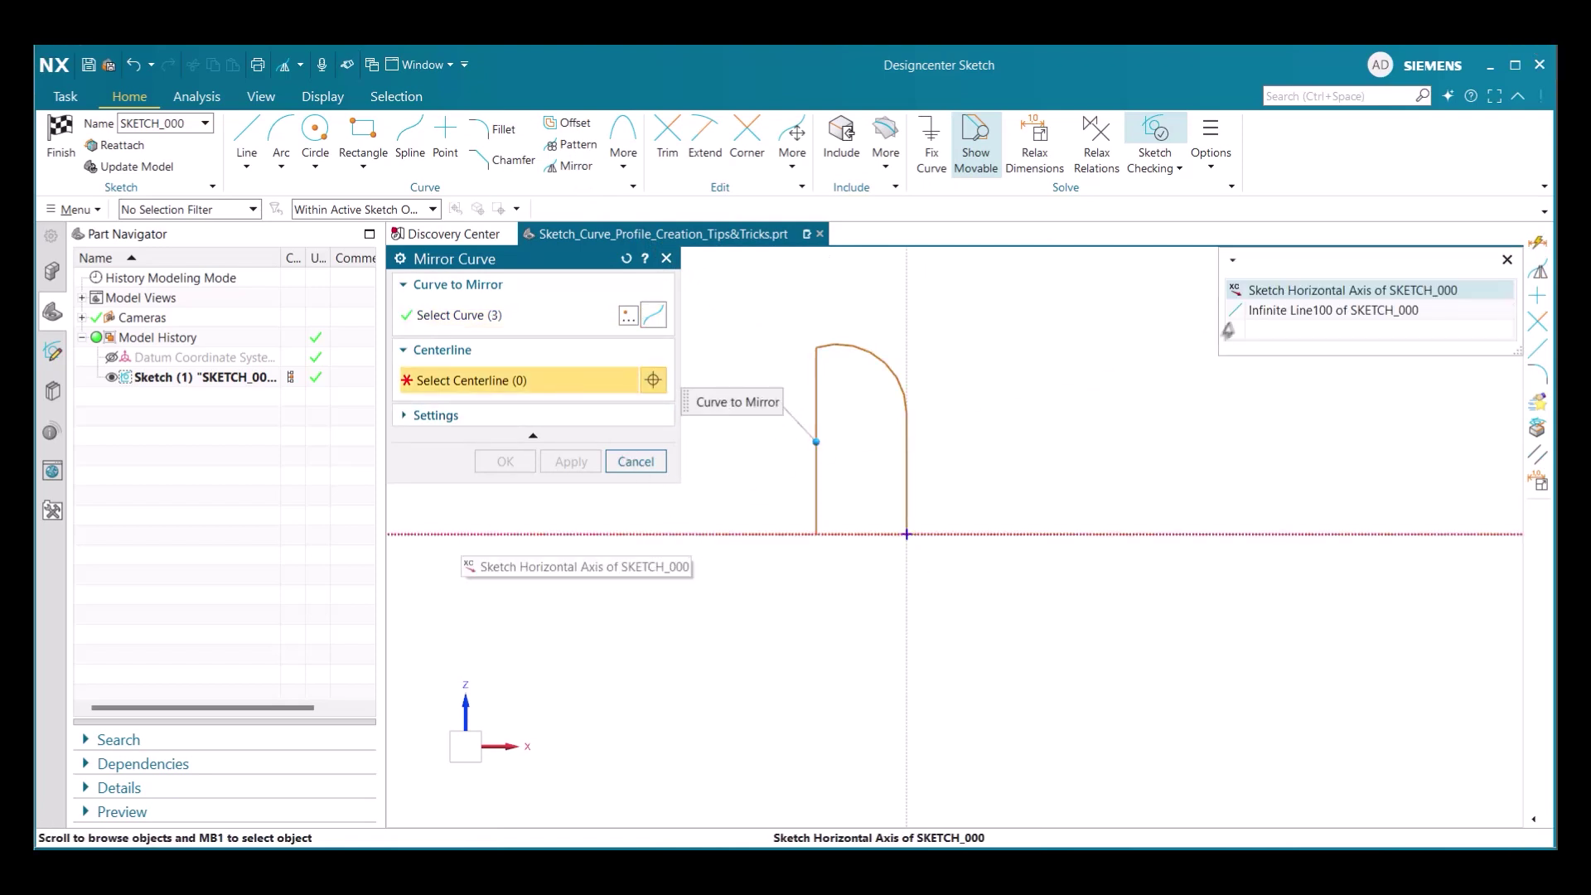
pyautogui.click(1257, 313)
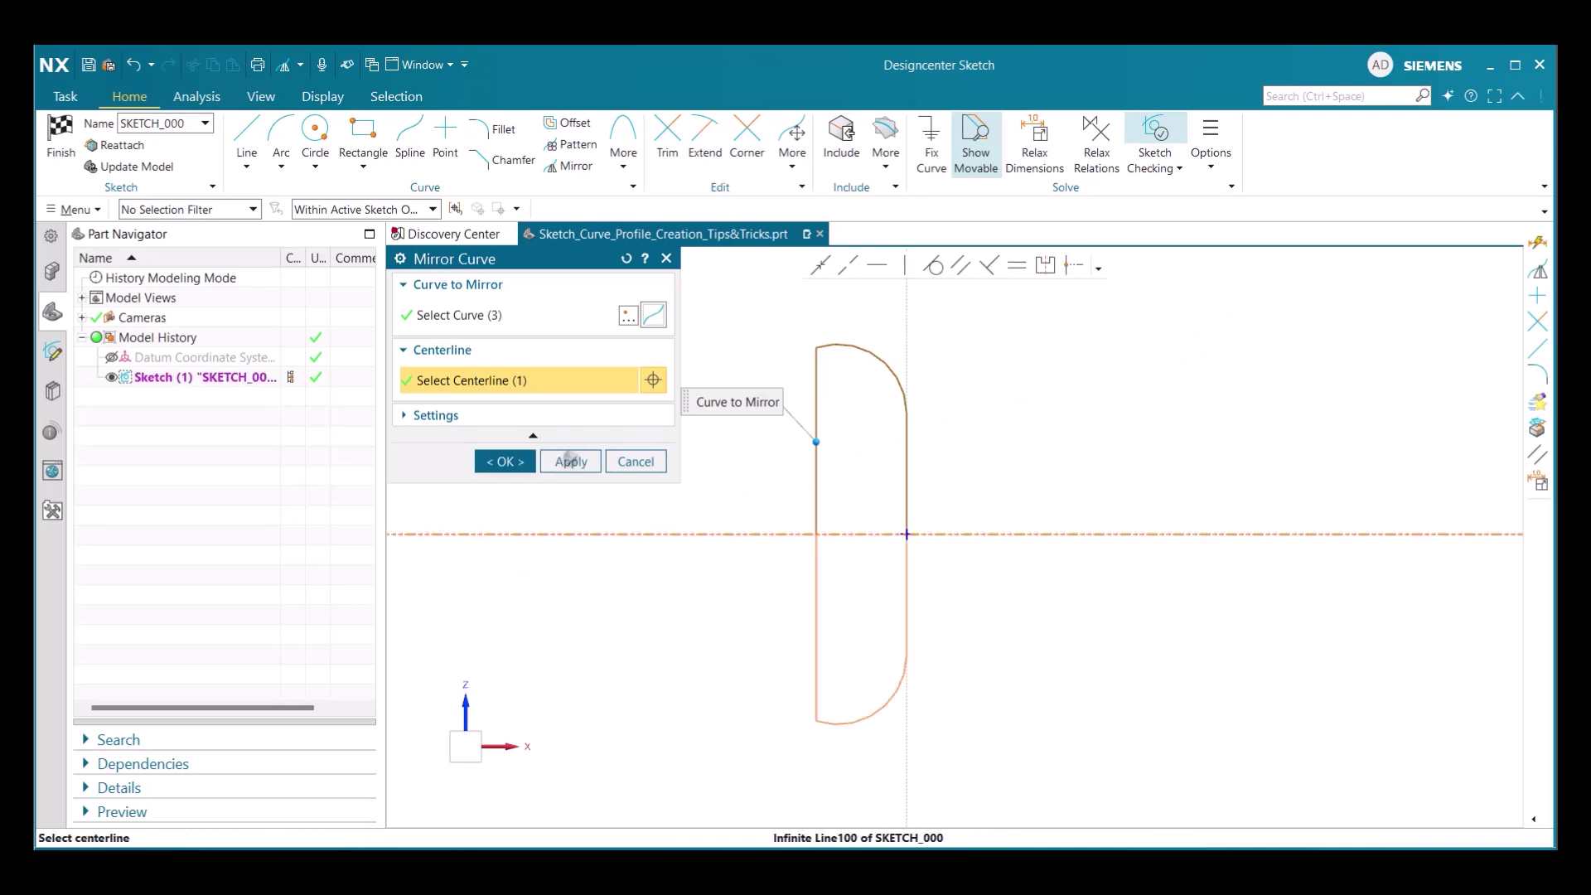
pyautogui.click(505, 462)
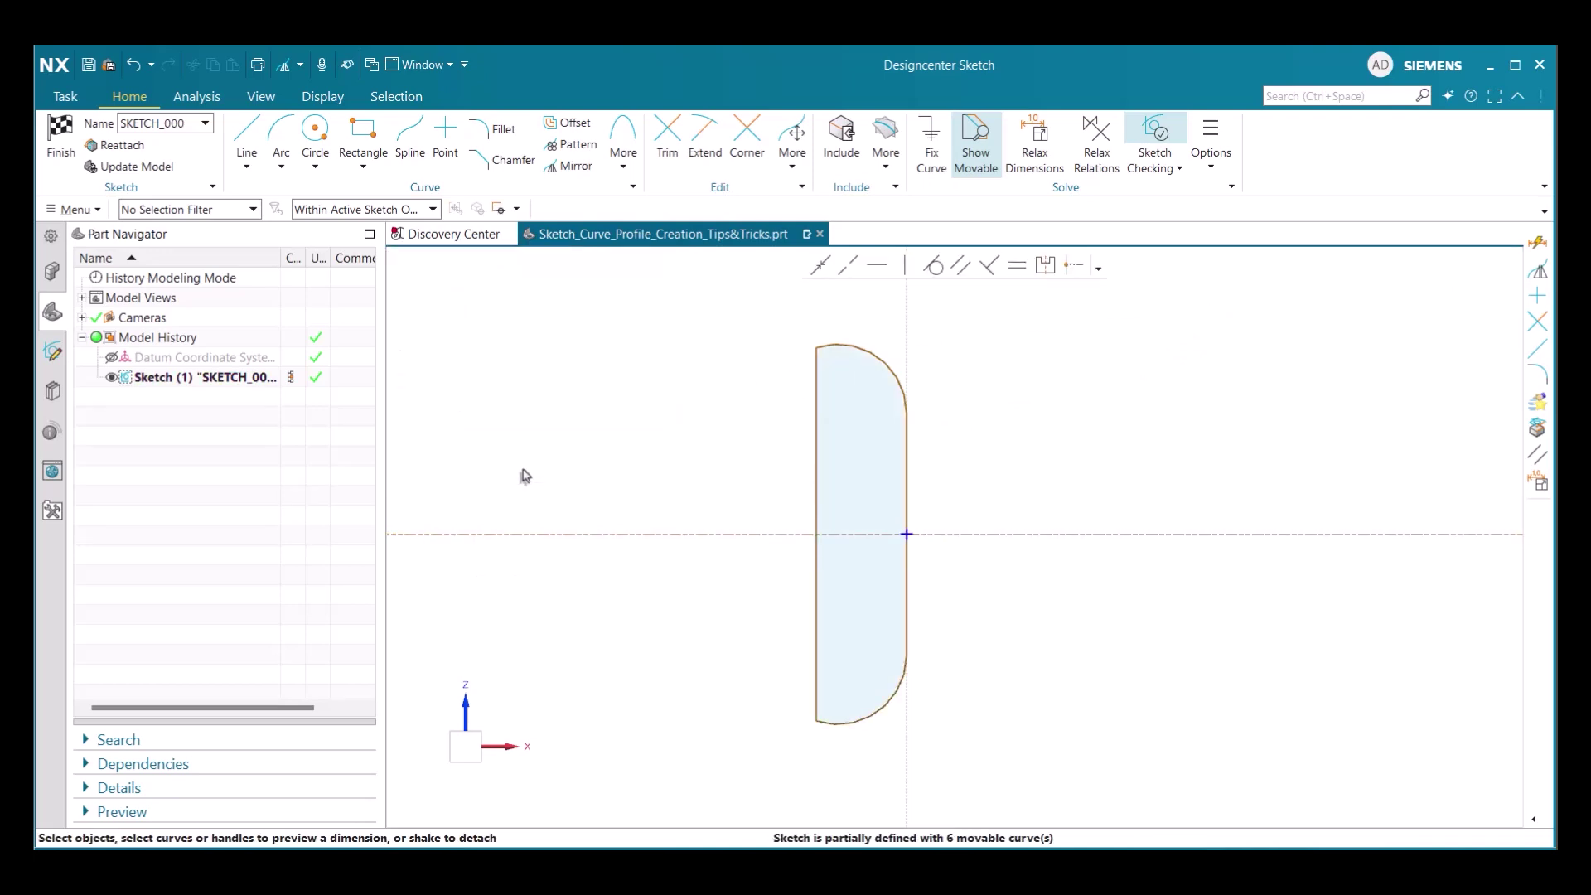